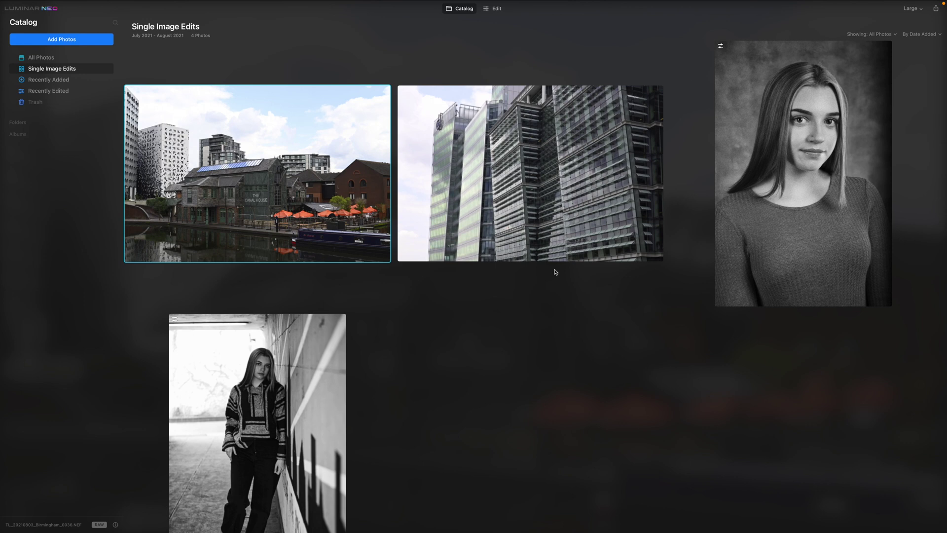
Step: Open the glass office tower photo in Edit with the Crop tool active
{"action": "double_click", "coordinate": [498, 176]}
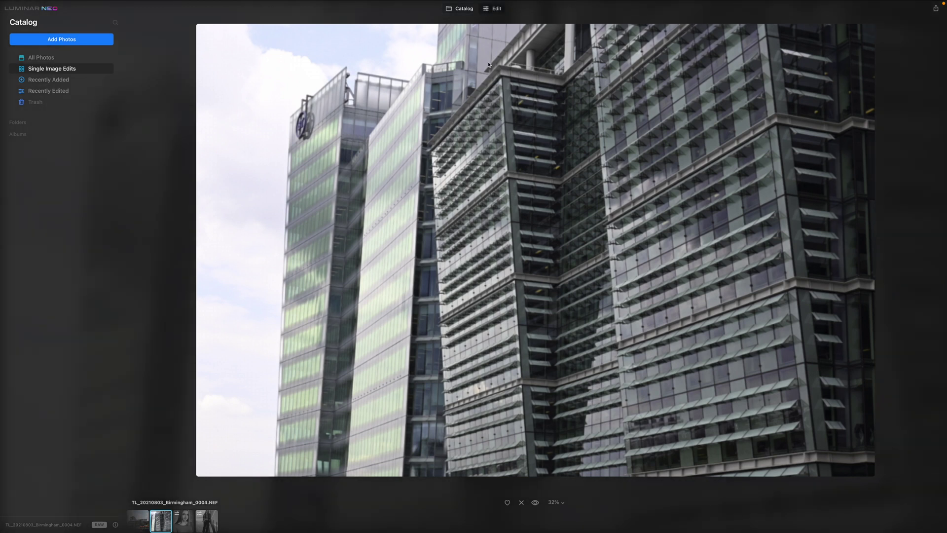
{"action": "key", "text": "e"}
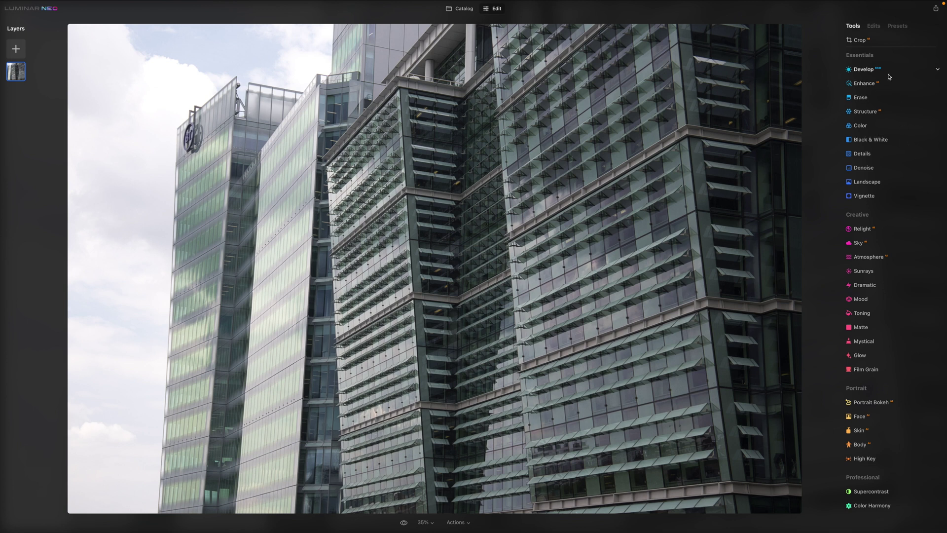
{"action": "left_click", "coordinate": [865, 40]}
Step: Apply a Crop AI auto-crop, then rotate about 2° and pull in the top and right crop edges
{"action": "left_click", "coordinate": [890, 51]}
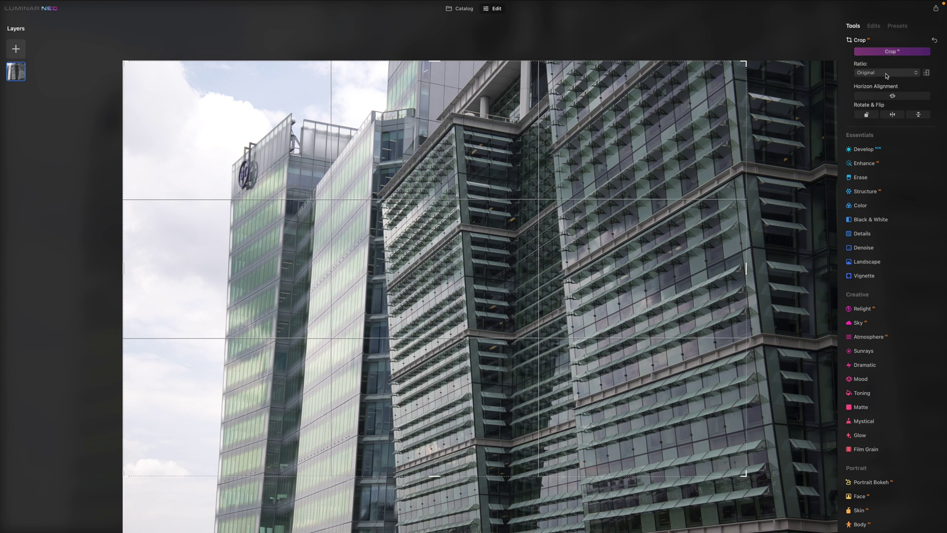
{"action": "key", "text": "Return"}
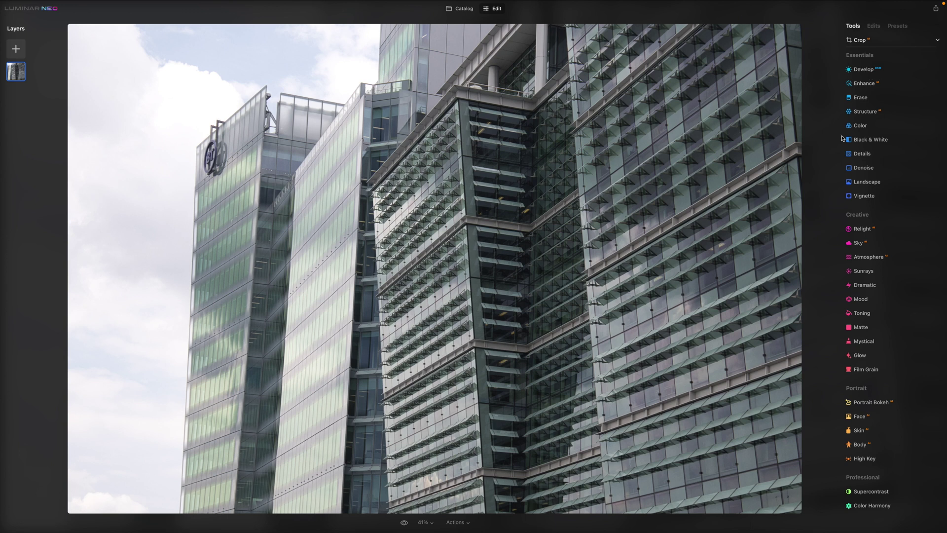
{"action": "left_click", "coordinate": [872, 40]}
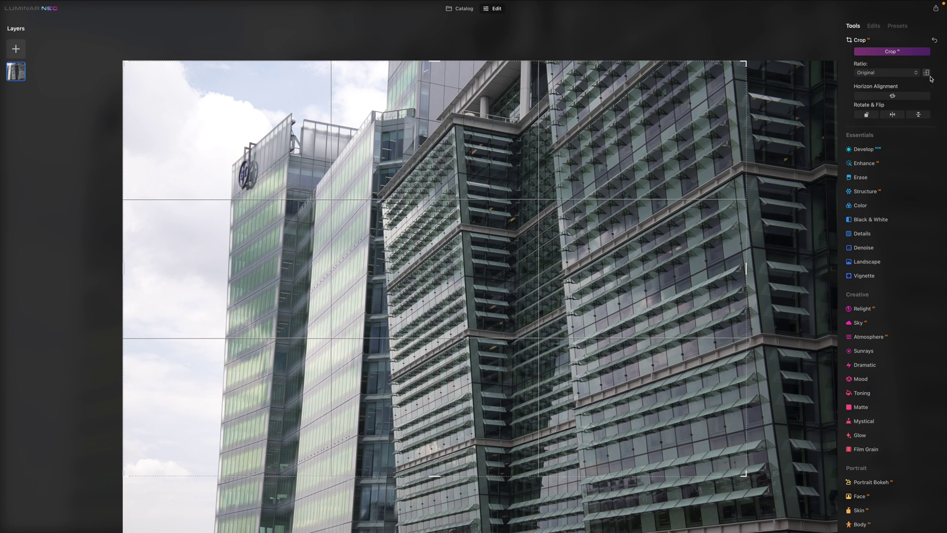
{"action": "left_click_drag", "start_coordinate": [770, 168], "coordinate": [770, 148]}
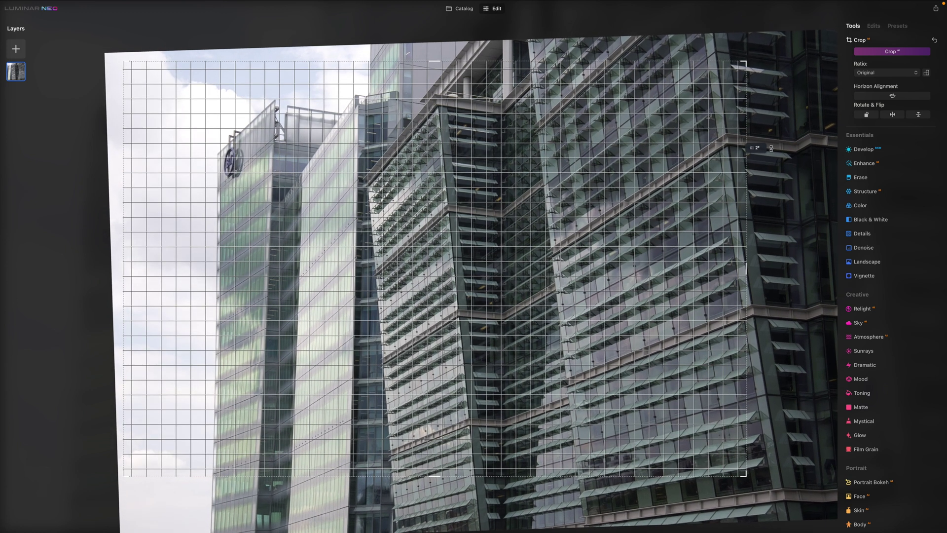
{"action": "left_click_drag", "start_coordinate": [771, 148], "coordinate": [771, 148]}
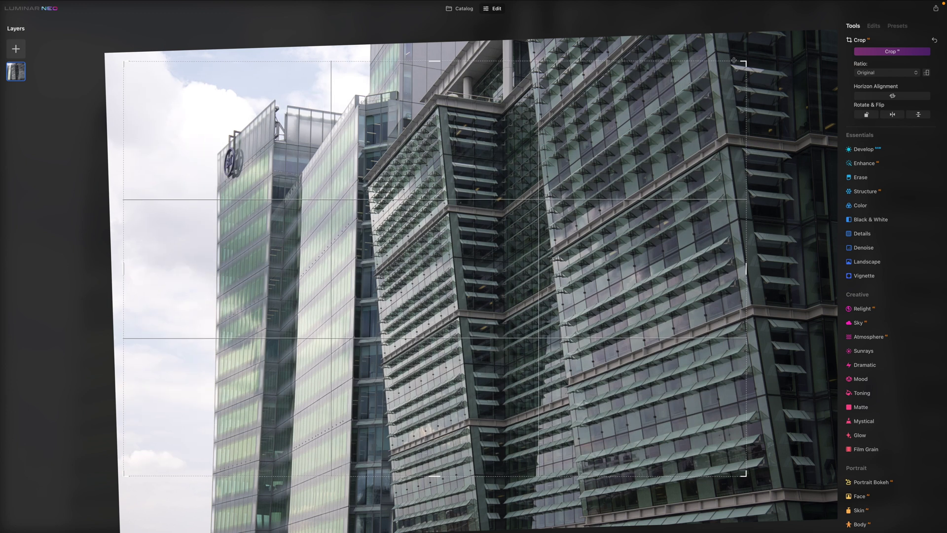
{"action": "left_click_drag", "start_coordinate": [745, 62], "coordinate": [744, 46]}
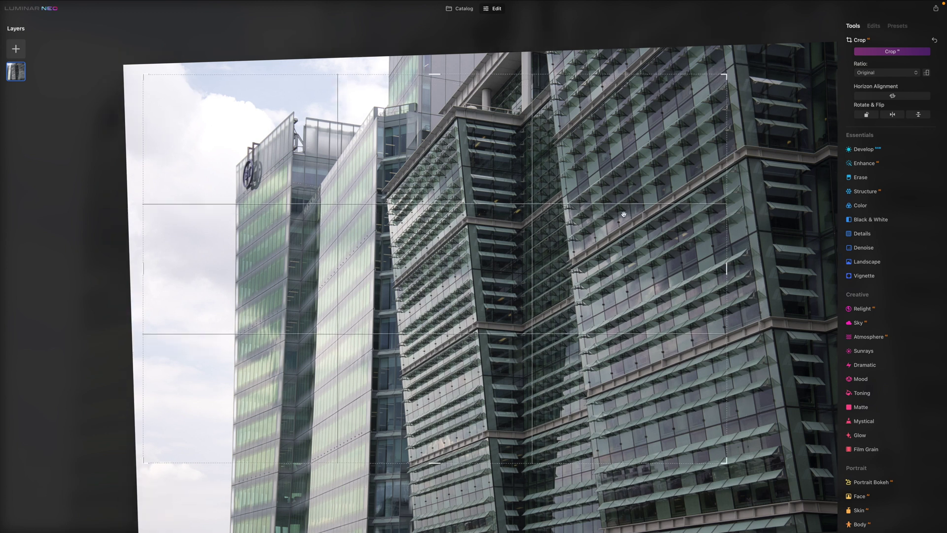
Step: Browse the View, Account, Image and File menus, then dismiss them
{"action": "left_click", "coordinate": [121, 5]}
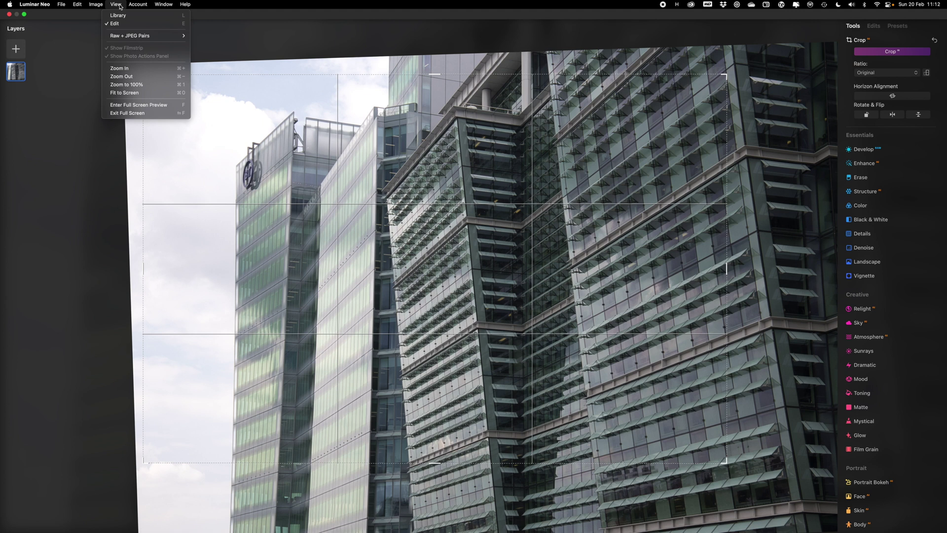
{"action": "mouse_move", "coordinate": [138, 5]}
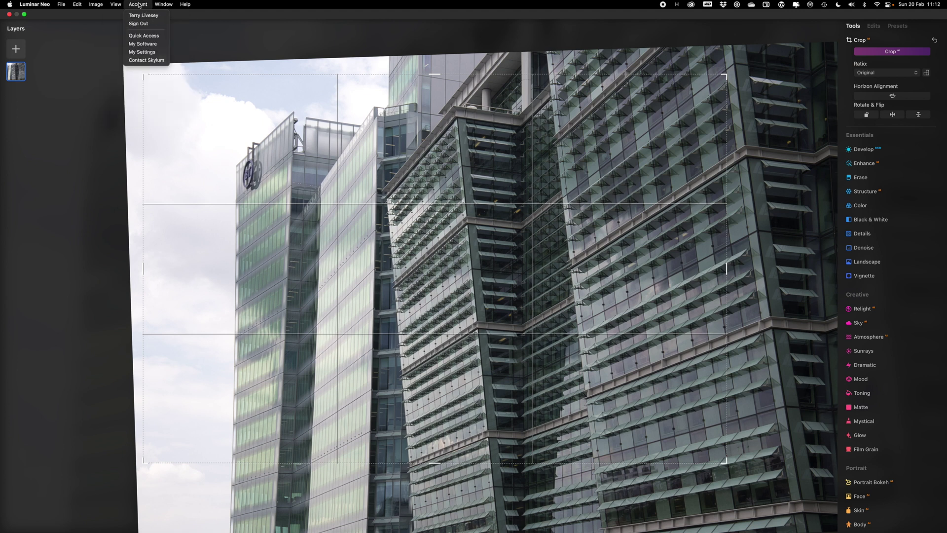
{"action": "mouse_move", "coordinate": [91, 4]}
{"action": "mouse_move", "coordinate": [127, 38]}
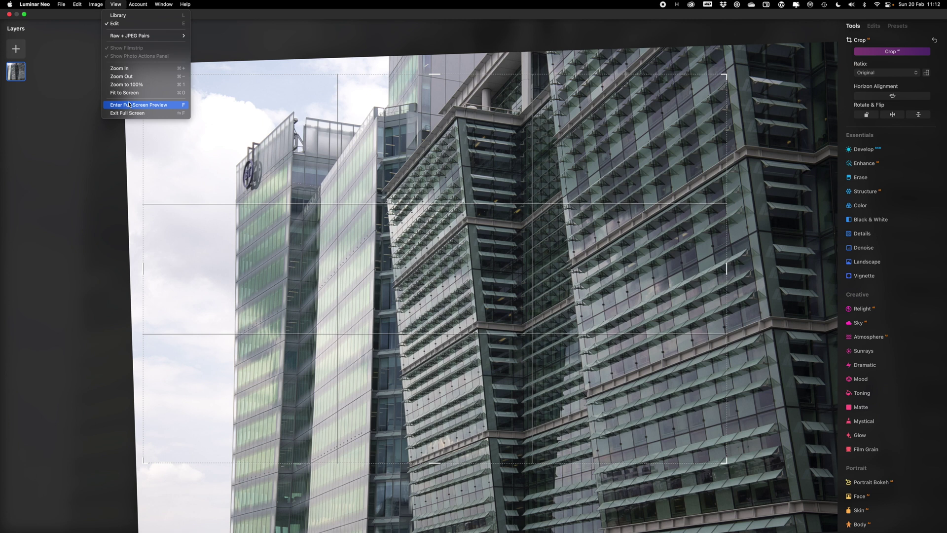
{"action": "left_click", "coordinate": [60, 4]}
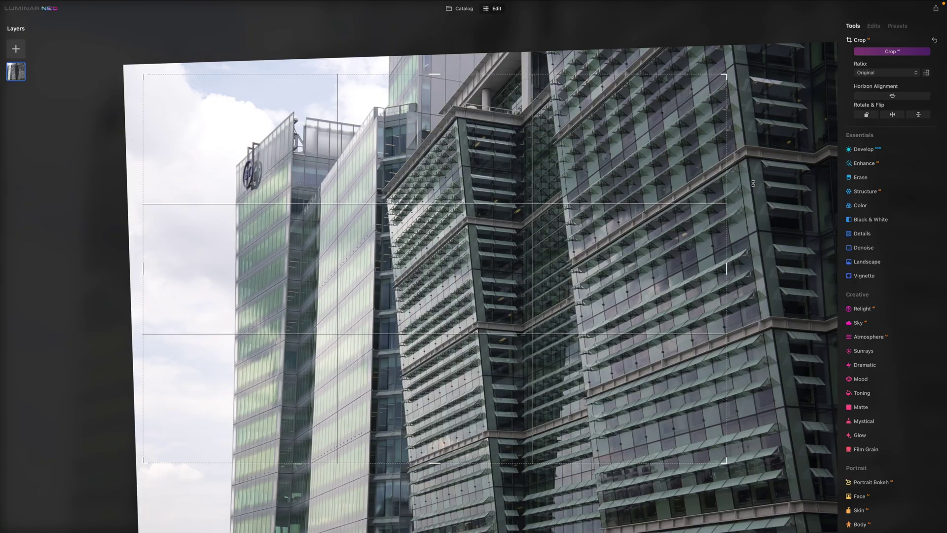
Step: Re-crop with the tower rotated about 3° counter-clockwise and a wider crop area, then apply it
{"action": "key", "text": "Return"}
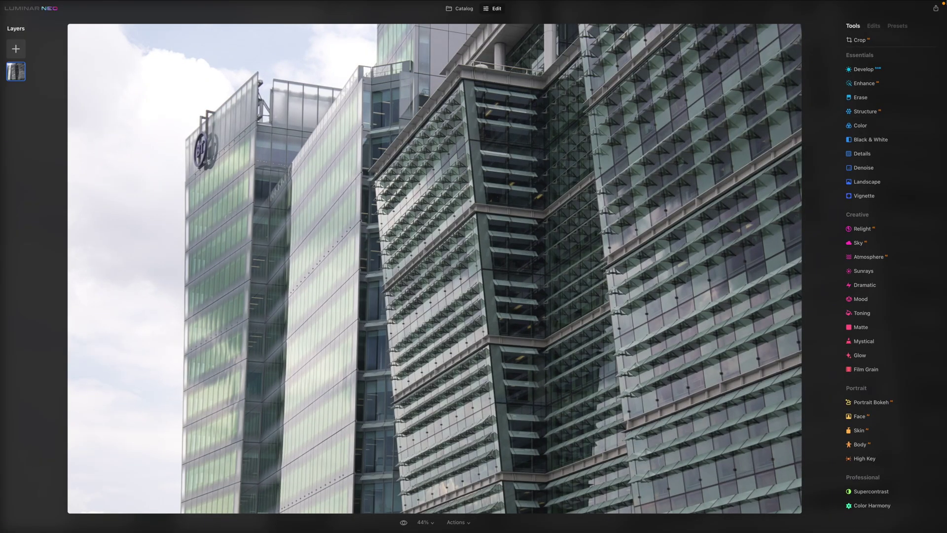
{"action": "left_click", "coordinate": [859, 39]}
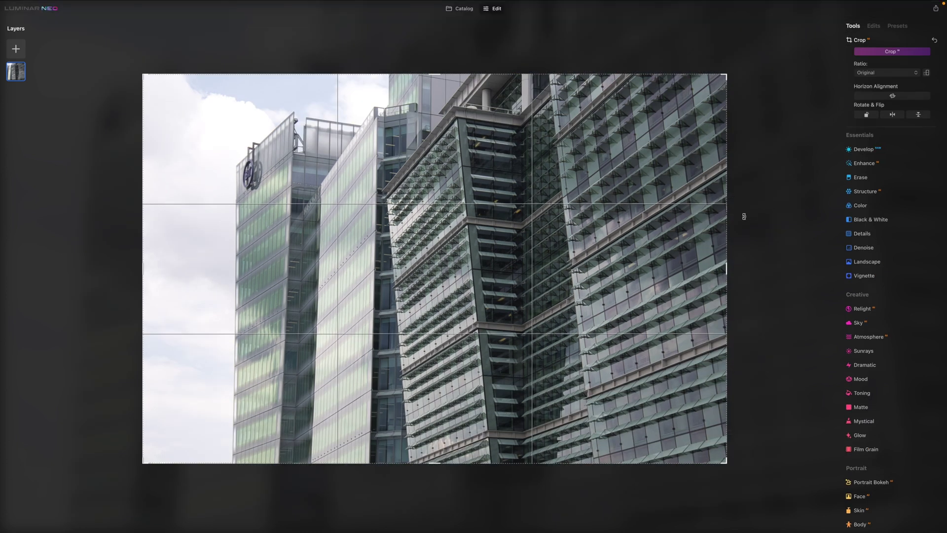
{"action": "left_click_drag", "start_coordinate": [744, 237], "coordinate": [743, 211]}
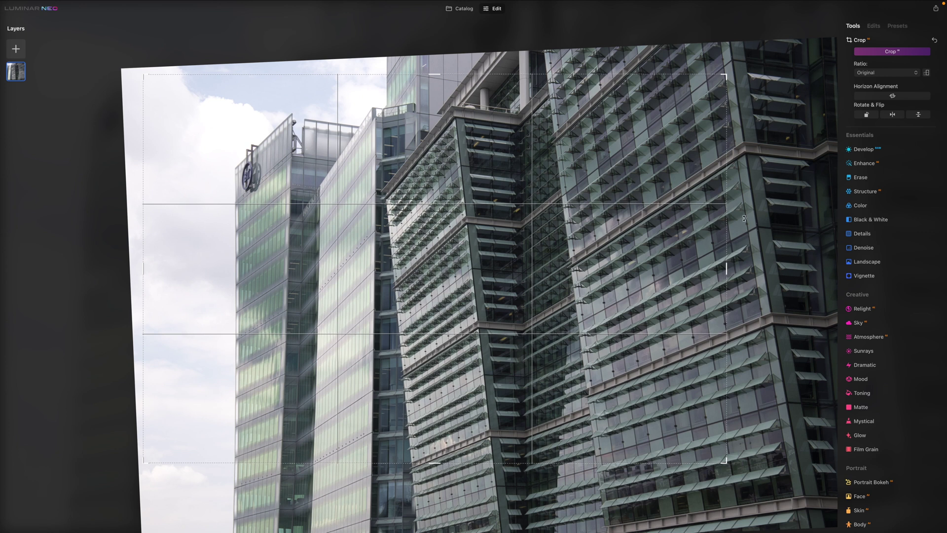
{"action": "left_click_drag", "start_coordinate": [725, 269], "coordinate": [756, 269]}
{"action": "key", "text": "Return"}
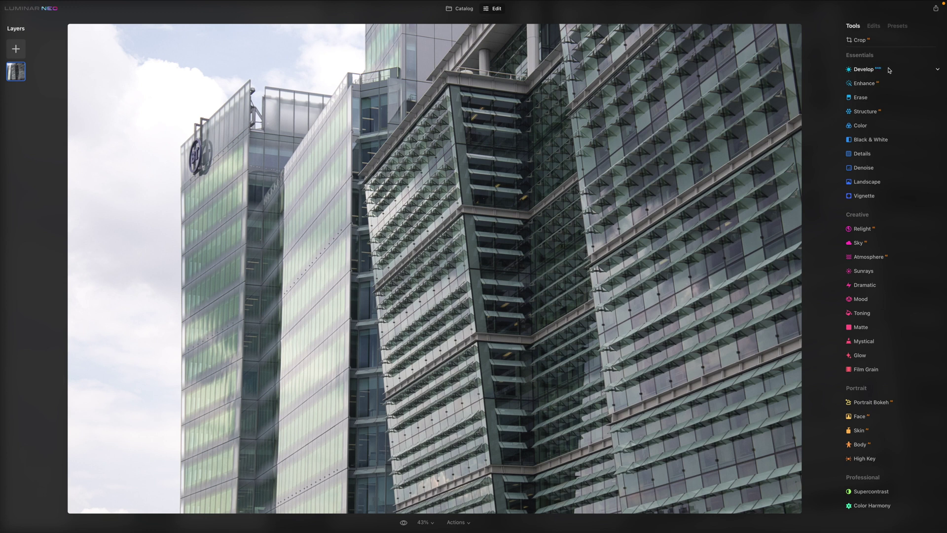
Step: Change the Develop camera profile from Luminar Default to Camera Standard
{"action": "left_click", "coordinate": [889, 70]}
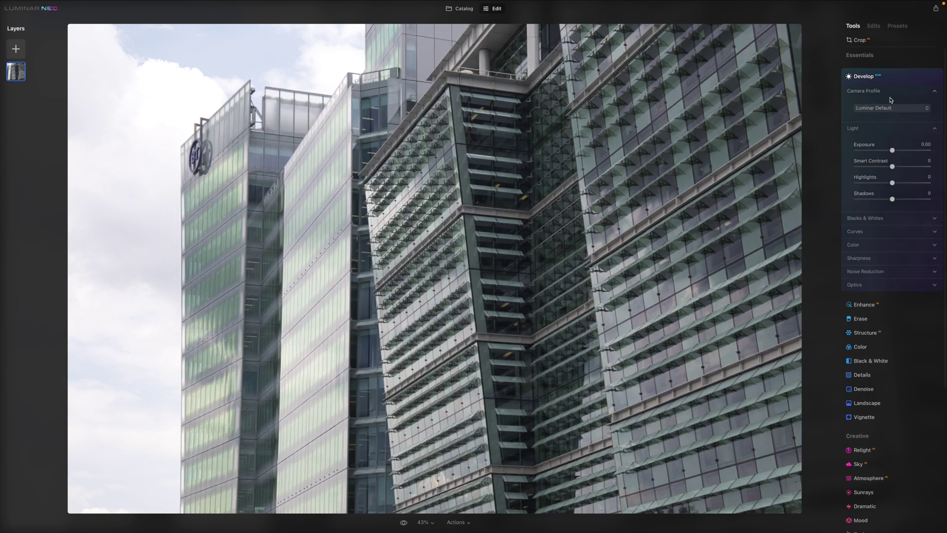
{"action": "left_click", "coordinate": [888, 108]}
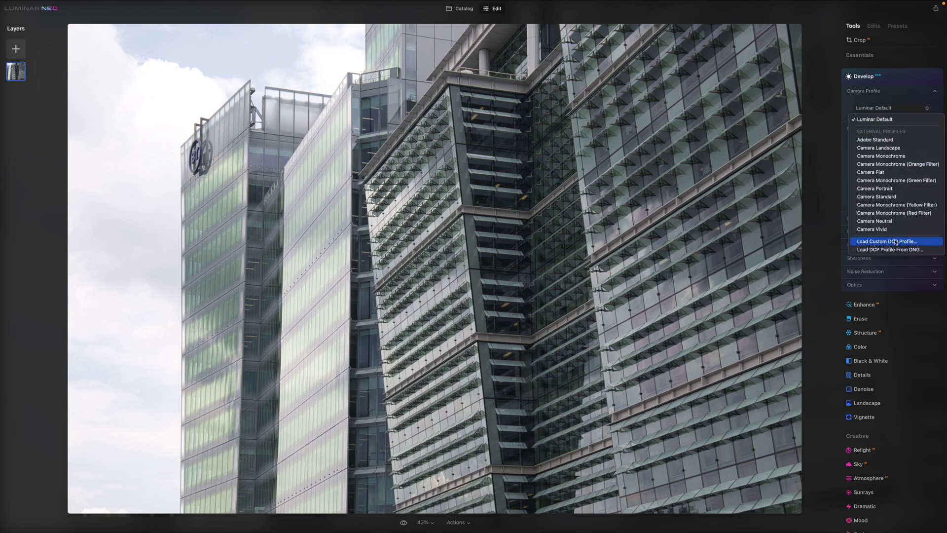
{"action": "left_click", "coordinate": [895, 197]}
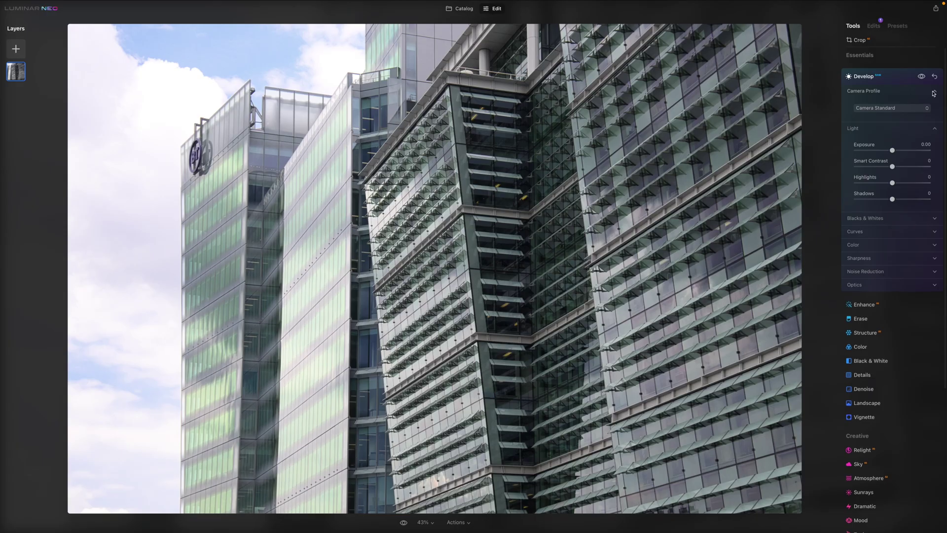
Step: Set the Enhance Accent amount to 33 for punchier contrast and detail
{"action": "left_click", "coordinate": [934, 93]}
{"action": "left_click", "coordinate": [895, 77]}
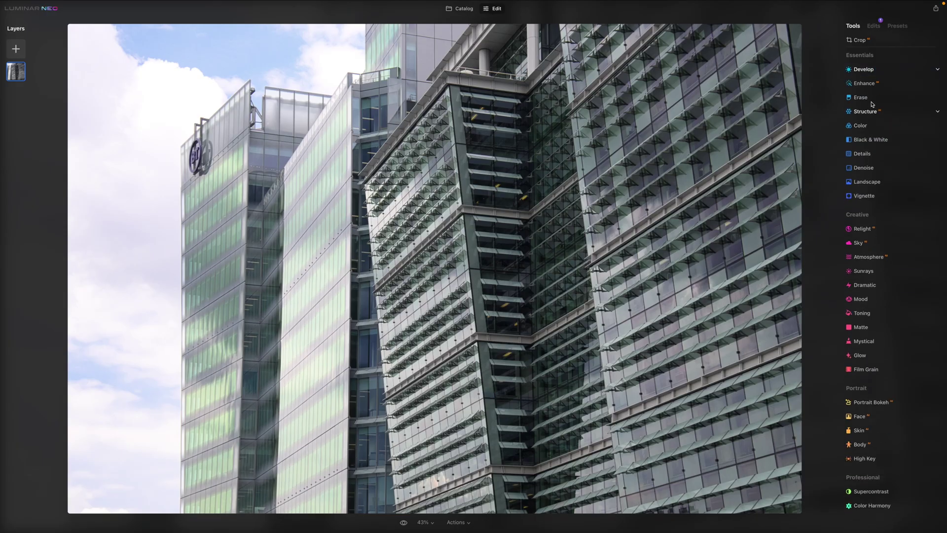
{"action": "left_click", "coordinate": [866, 84]}
{"action": "left_click_drag", "start_coordinate": [856, 114], "coordinate": [902, 115]}
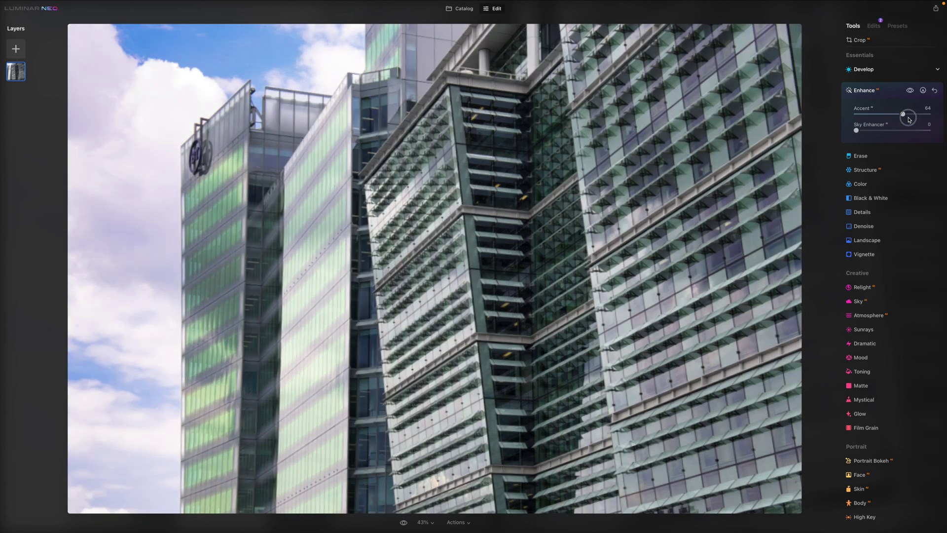
{"action": "left_click_drag", "start_coordinate": [912, 118], "coordinate": [880, 115]}
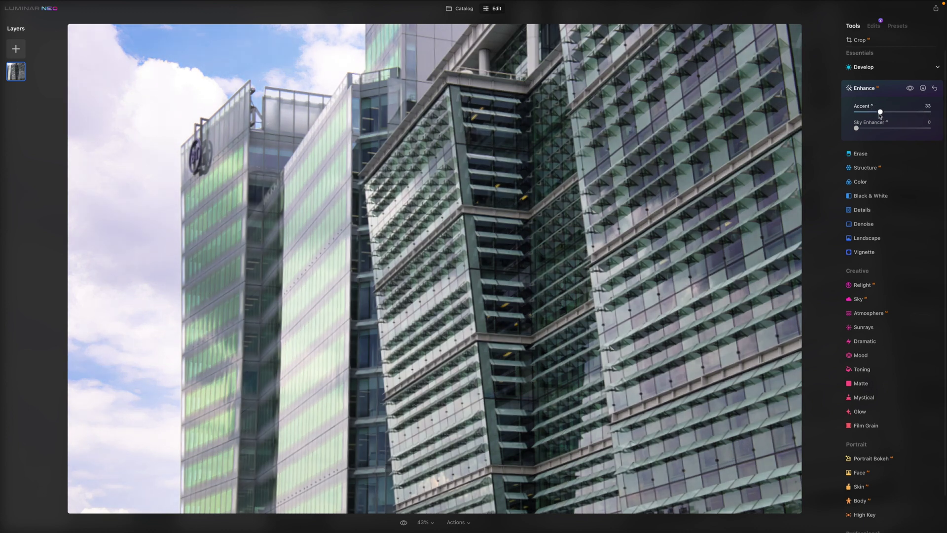
Step: Convert the photo to black and white with the Black & White tool
{"action": "left_click", "coordinate": [895, 88]}
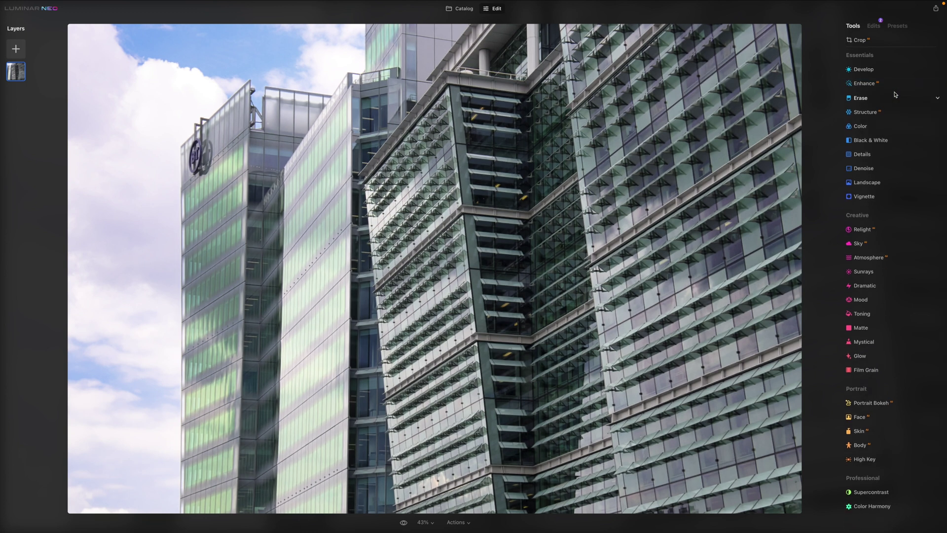
{"action": "left_click", "coordinate": [883, 129]}
{"action": "left_click", "coordinate": [885, 126]}
{"action": "left_click", "coordinate": [880, 143]}
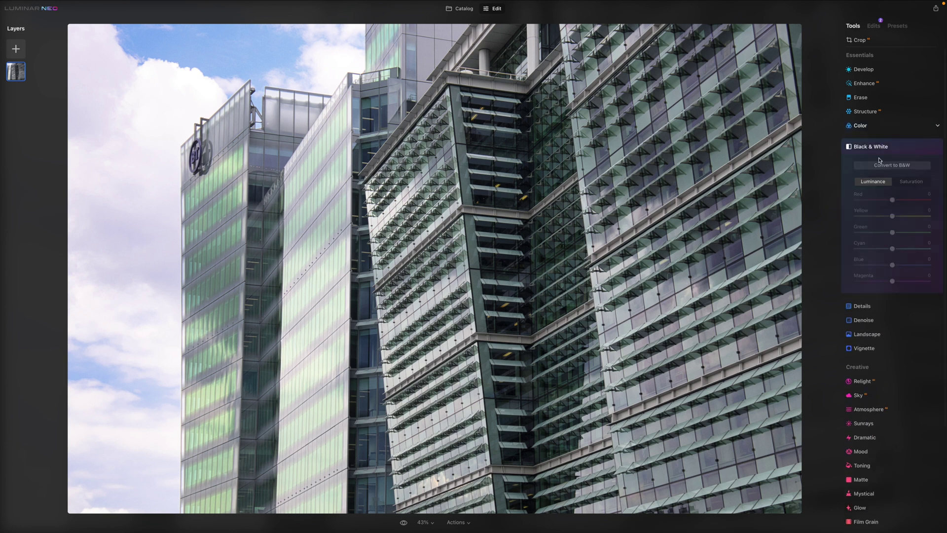
{"action": "left_click", "coordinate": [899, 168]}
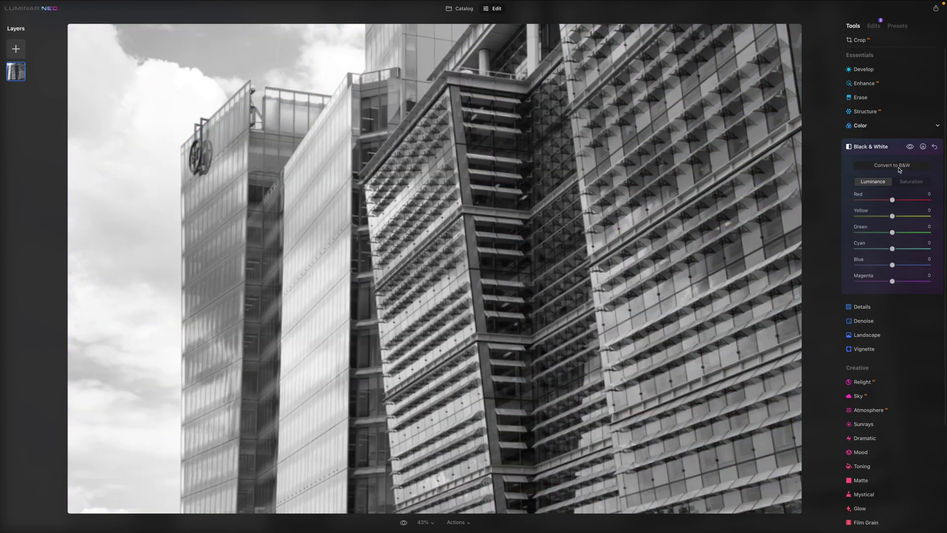
Step: Adjust the red luminance and set the yellow luminance to 40
{"action": "left_click_drag", "start_coordinate": [892, 200], "coordinate": [906, 217]}
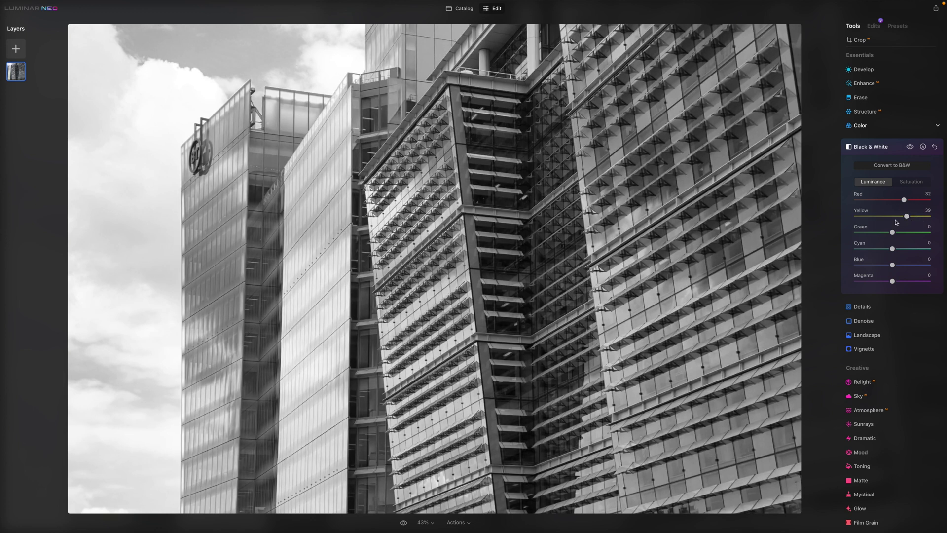
{"action": "left_click_drag", "start_coordinate": [906, 216], "coordinate": [845, 216]}
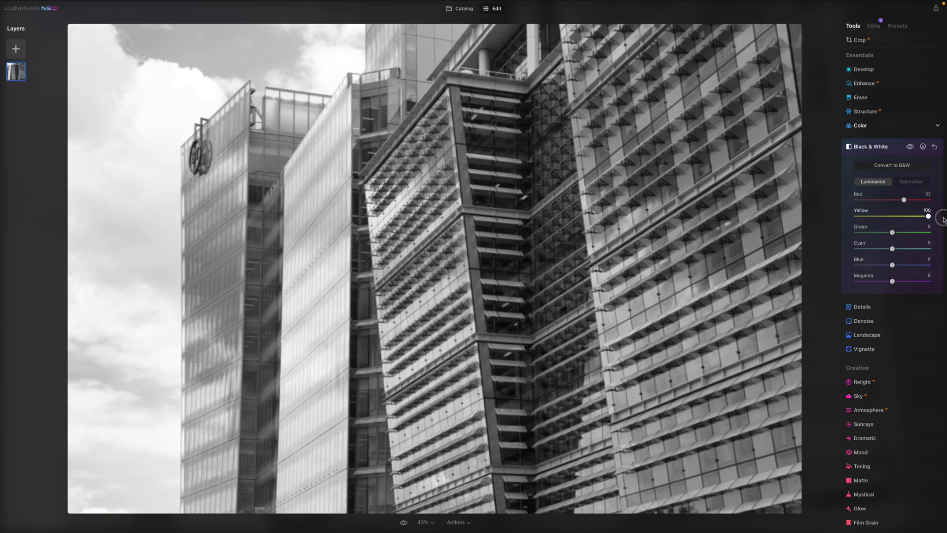
{"action": "left_click_drag", "start_coordinate": [928, 216], "coordinate": [890, 283]}
{"action": "left_click", "coordinate": [911, 181]}
{"action": "left_click_drag", "start_coordinate": [856, 231], "coordinate": [831, 238]}
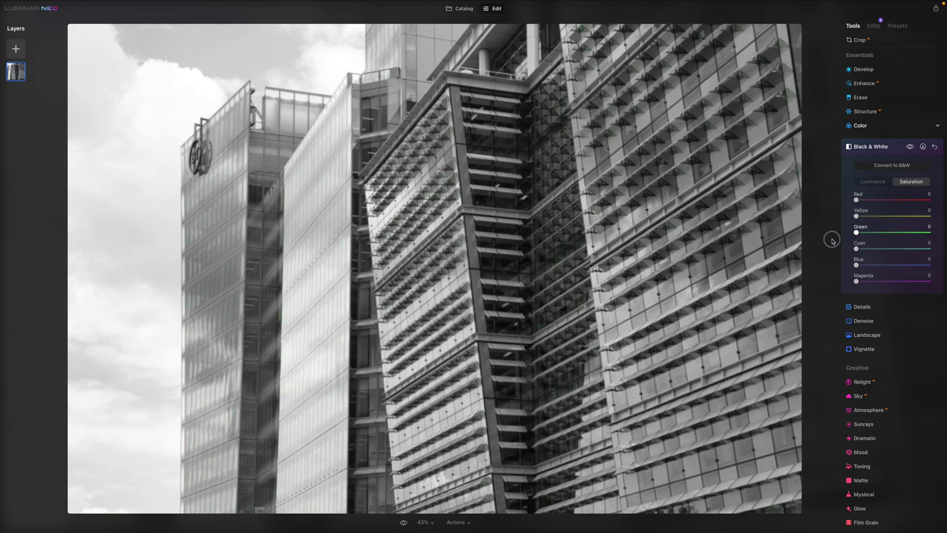
{"action": "left_click", "coordinate": [881, 182]}
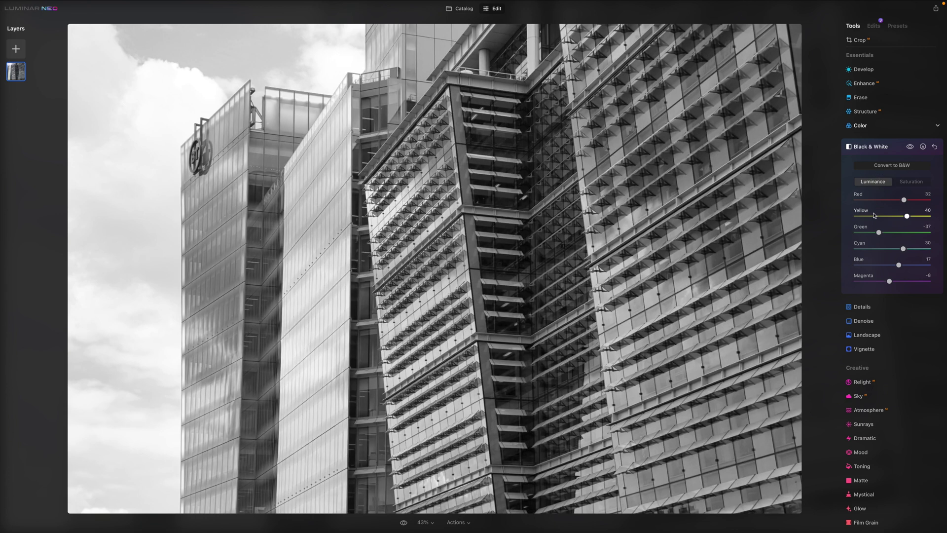
{"action": "left_click", "coordinate": [895, 147]}
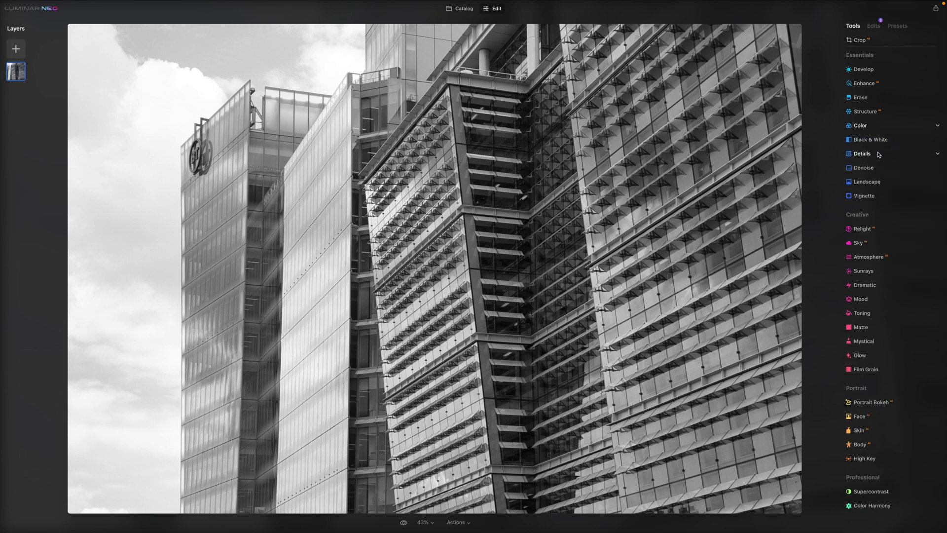
{"action": "left_click", "coordinate": [878, 154]}
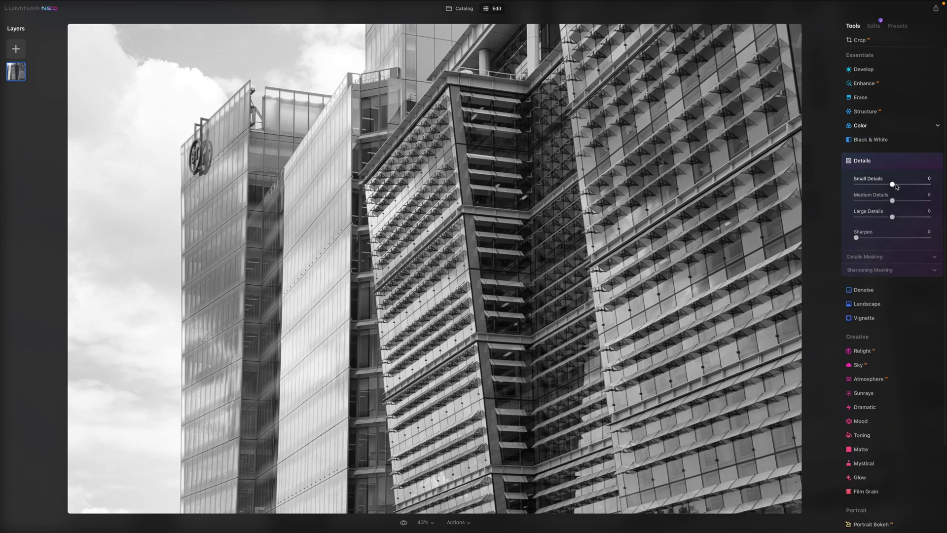
{"action": "left_click", "coordinate": [891, 141]}
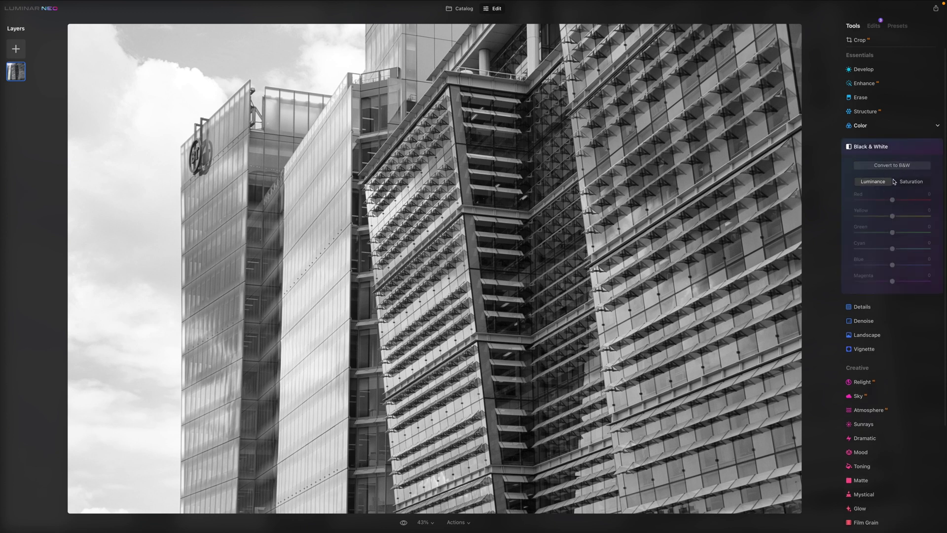
{"action": "left_click", "coordinate": [905, 181]}
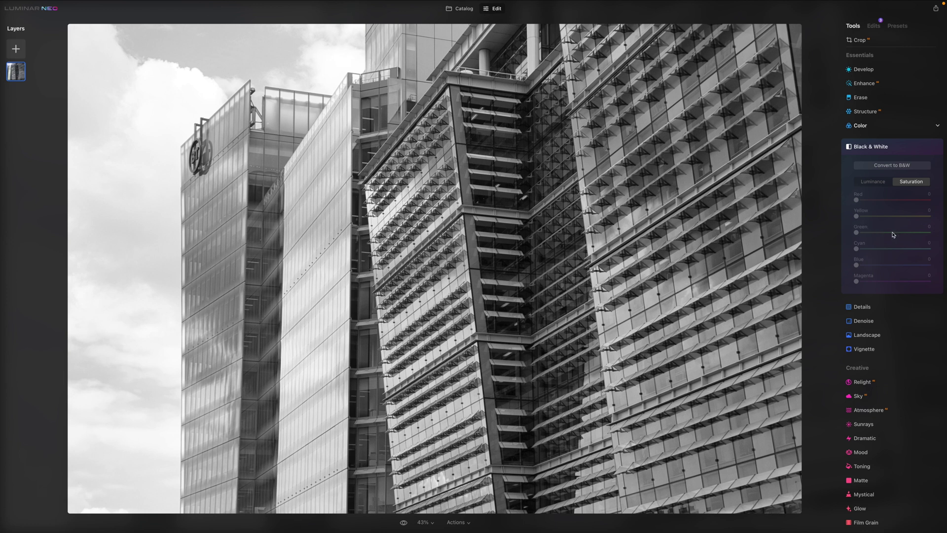
{"action": "left_click", "coordinate": [886, 182]}
Step: Raise Black & White saturation to 94 for Green and 88 for Blue
{"action": "left_click", "coordinate": [874, 27]}
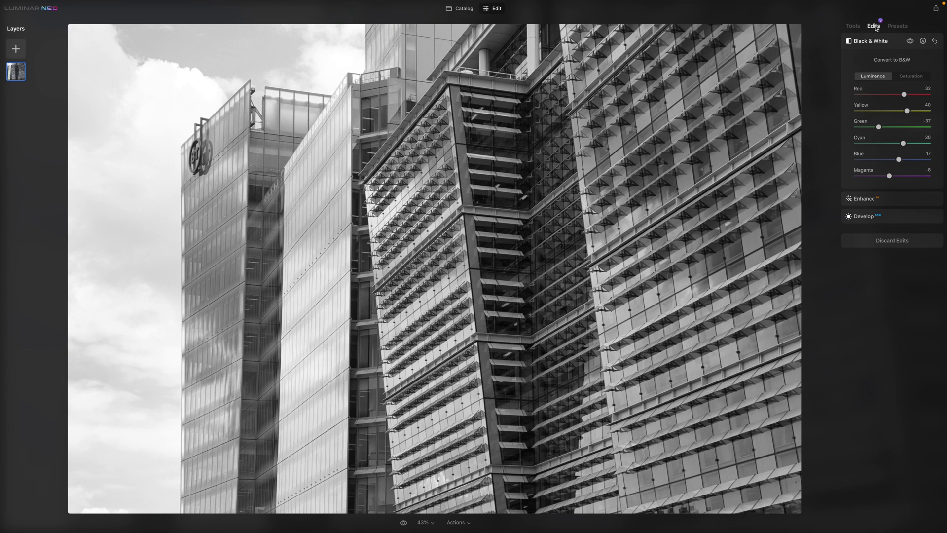
{"action": "left_click", "coordinate": [910, 76]}
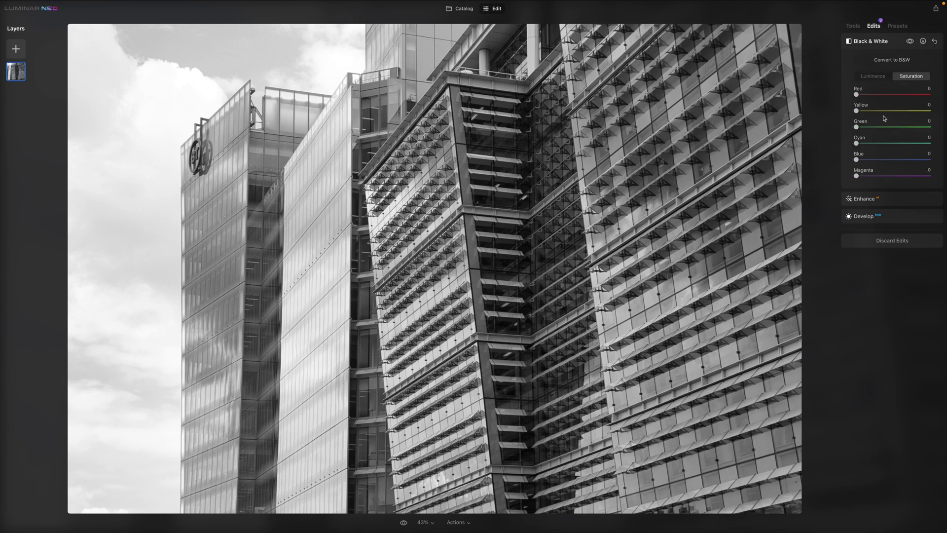
{"action": "left_click_drag", "start_coordinate": [858, 127], "coordinate": [932, 133]}
{"action": "left_click_drag", "start_coordinate": [856, 159], "coordinate": [822, 144]}
{"action": "left_click", "coordinate": [855, 28]}
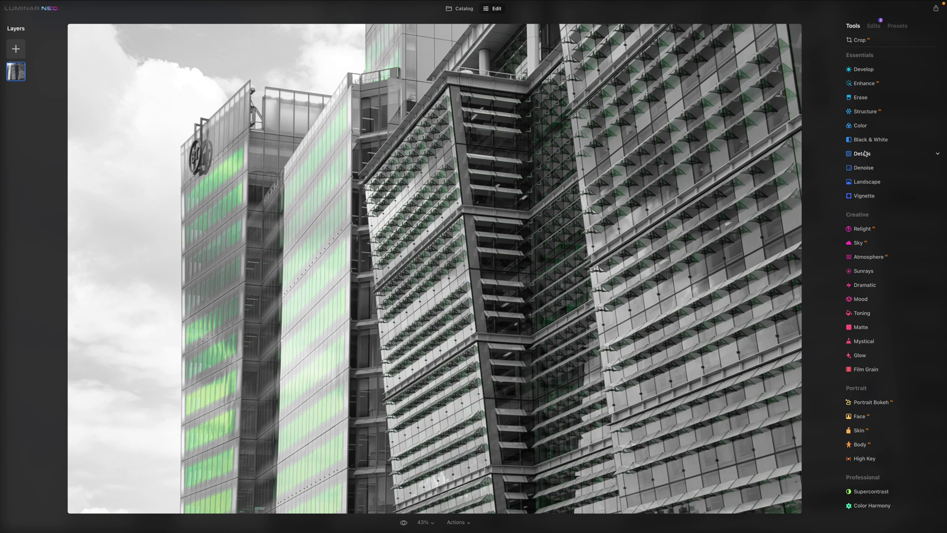
Step: Raise the Structure amount to about 17, then briefly check the Landscape tool
{"action": "left_click", "coordinate": [865, 111]}
{"action": "left_click_drag", "start_coordinate": [893, 143], "coordinate": [915, 146]}
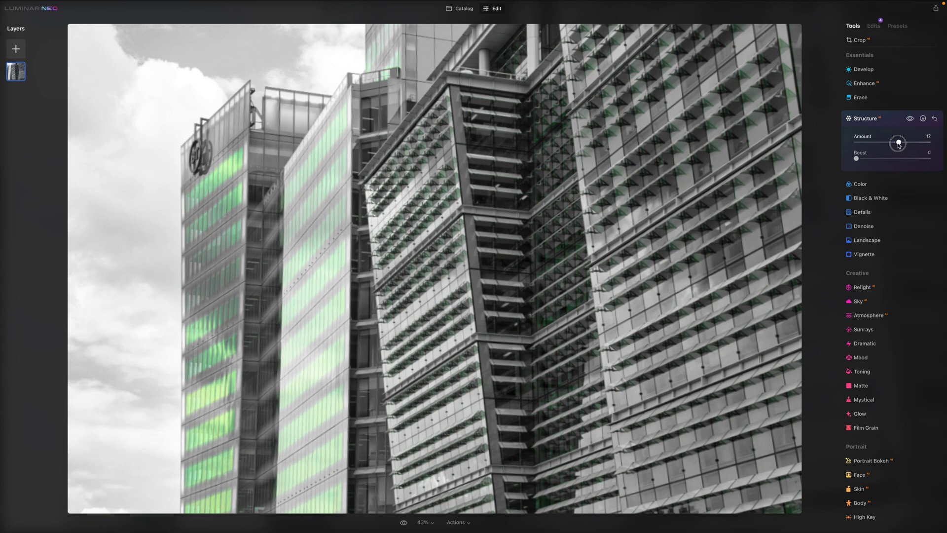
{"action": "left_click", "coordinate": [882, 119]}
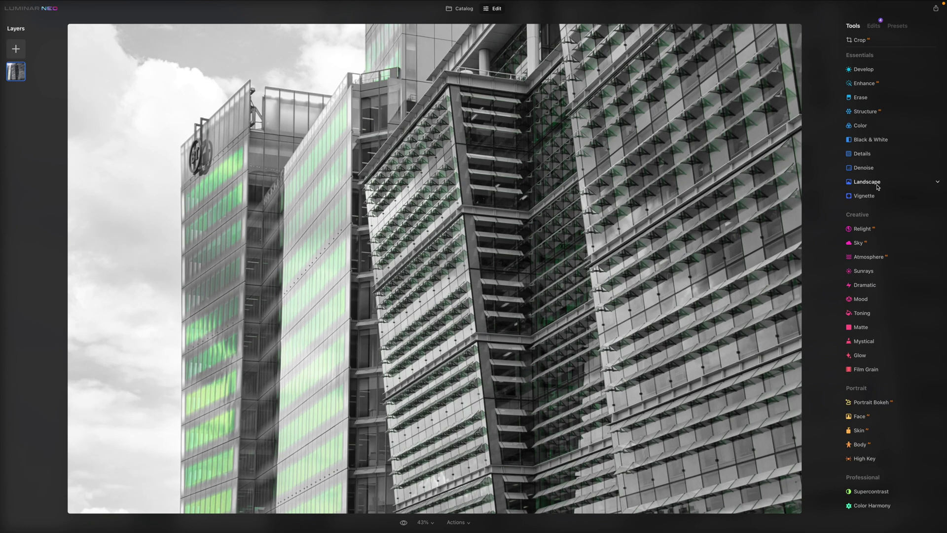
{"action": "left_click", "coordinate": [877, 182]}
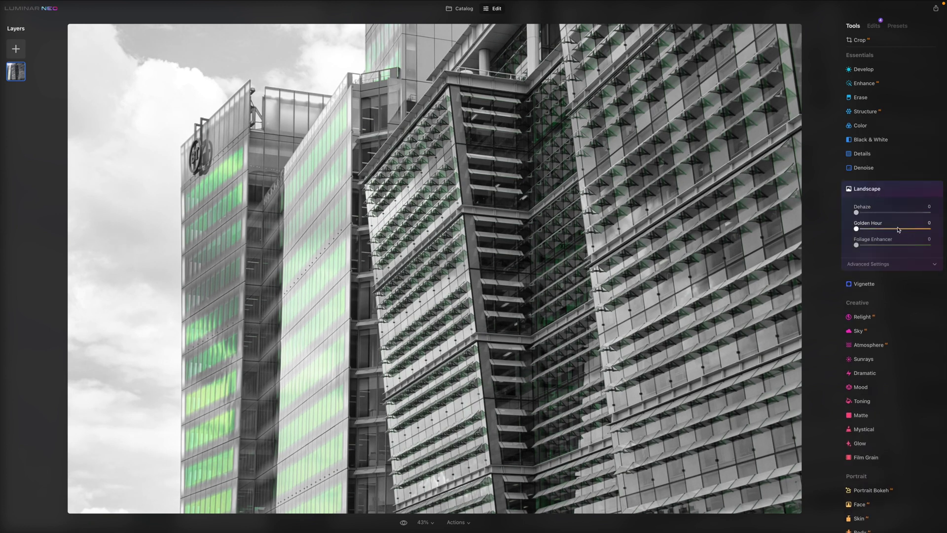
{"action": "left_click", "coordinate": [885, 189]}
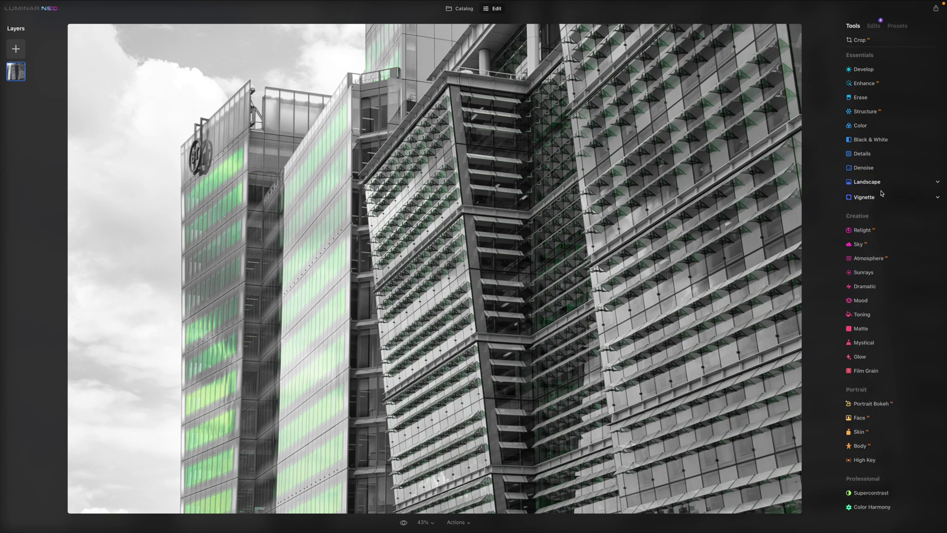
Step: Set Relight Brightness Near to -42 and Brightness Far to 14
{"action": "left_click", "coordinate": [864, 229]}
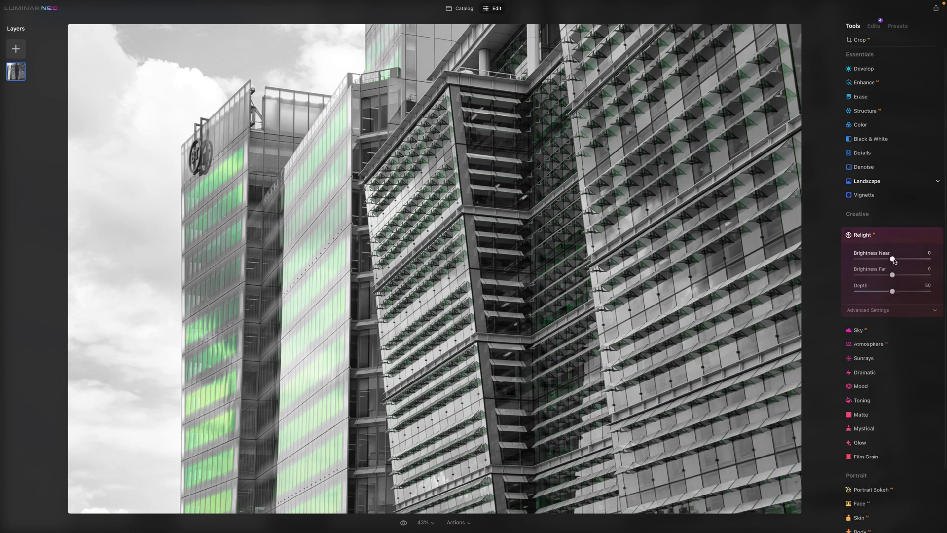
{"action": "left_click_drag", "start_coordinate": [893, 260], "coordinate": [909, 262]}
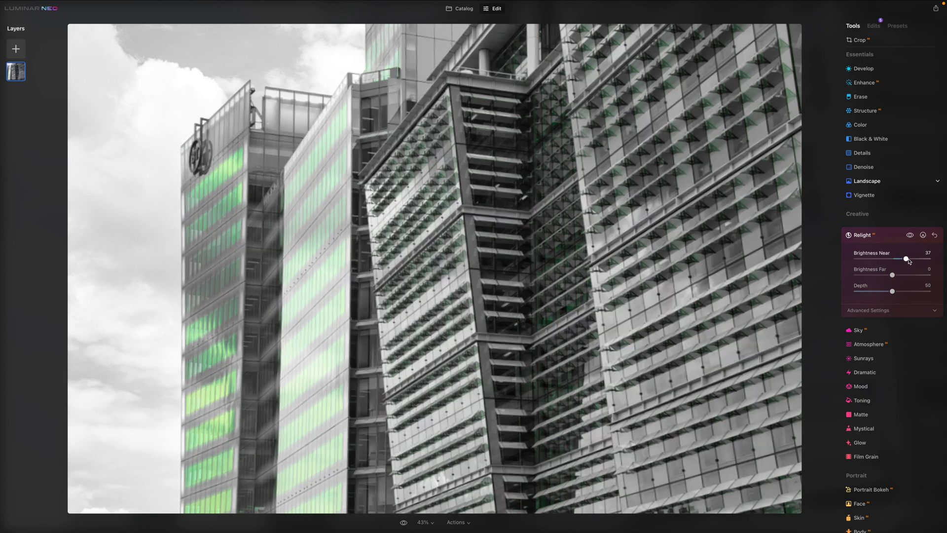
{"action": "left_click_drag", "start_coordinate": [909, 261], "coordinate": [873, 261]}
{"action": "left_click", "coordinate": [933, 236]}
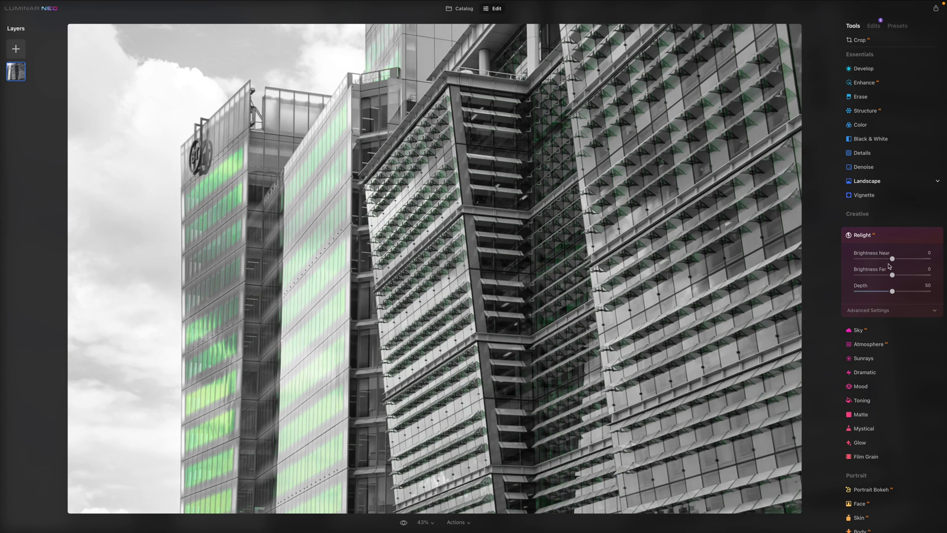
{"action": "left_click_drag", "start_coordinate": [892, 259], "coordinate": [876, 261]}
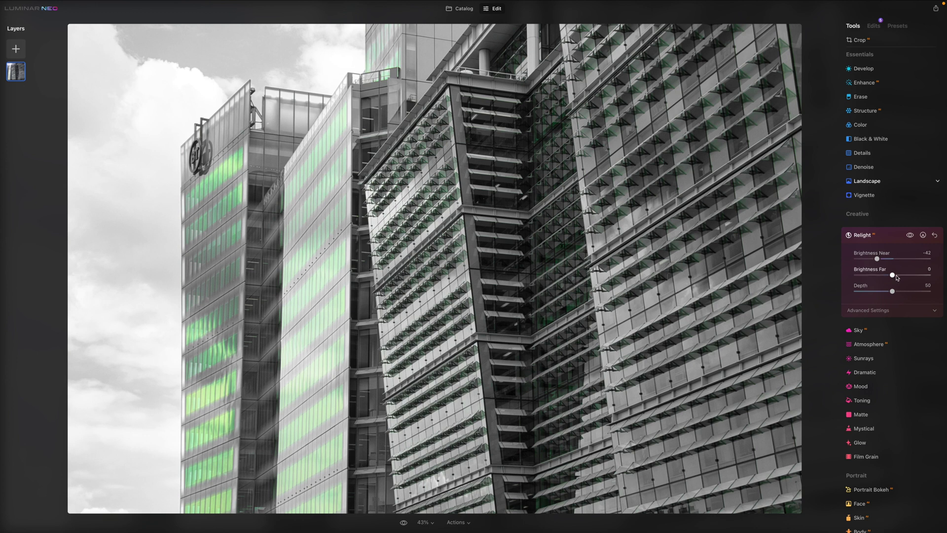
{"action": "left_click_drag", "start_coordinate": [892, 275], "coordinate": [898, 275]}
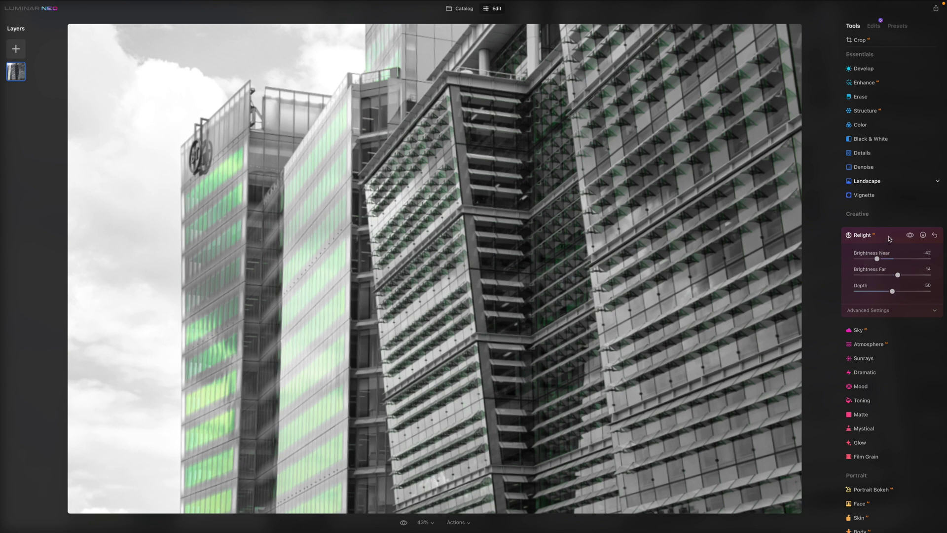
{"action": "left_click", "coordinate": [889, 238]}
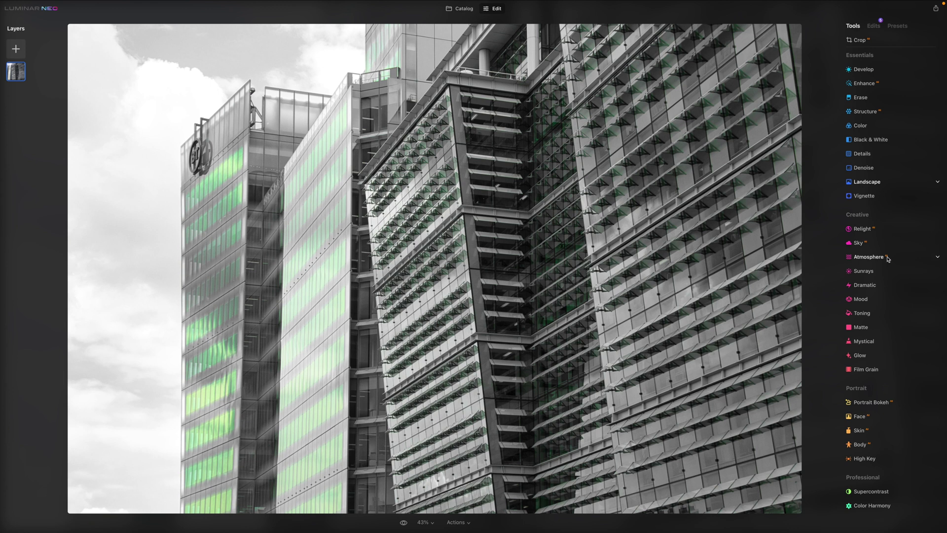
Step: In the Sky tool, replace the overcast sky with the Blue Sky 1 preset
{"action": "left_click", "coordinate": [923, 251]}
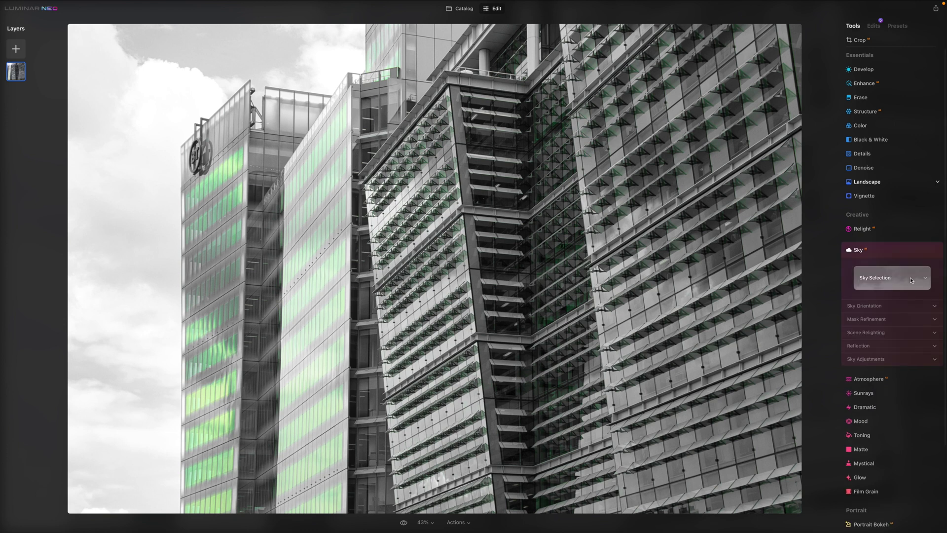
{"action": "left_click", "coordinate": [909, 277]}
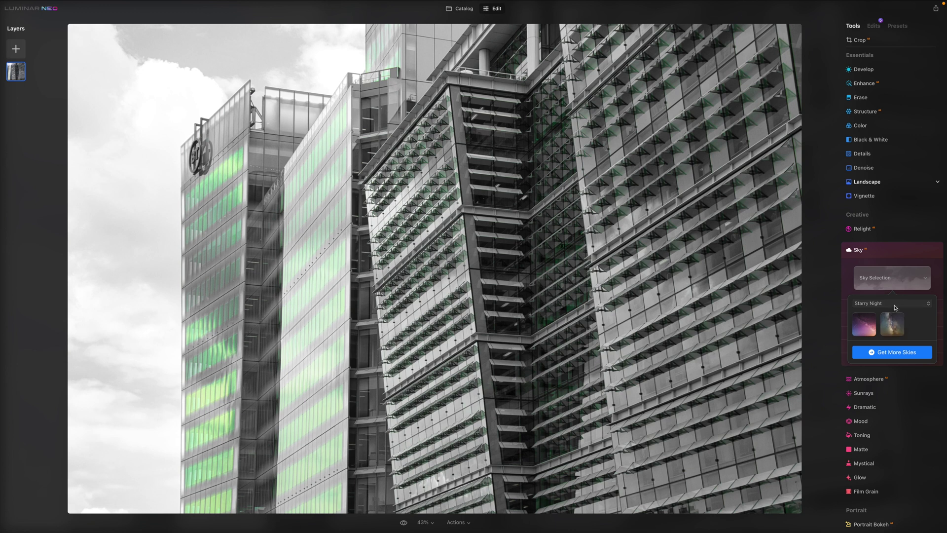
{"action": "left_click", "coordinate": [888, 304]}
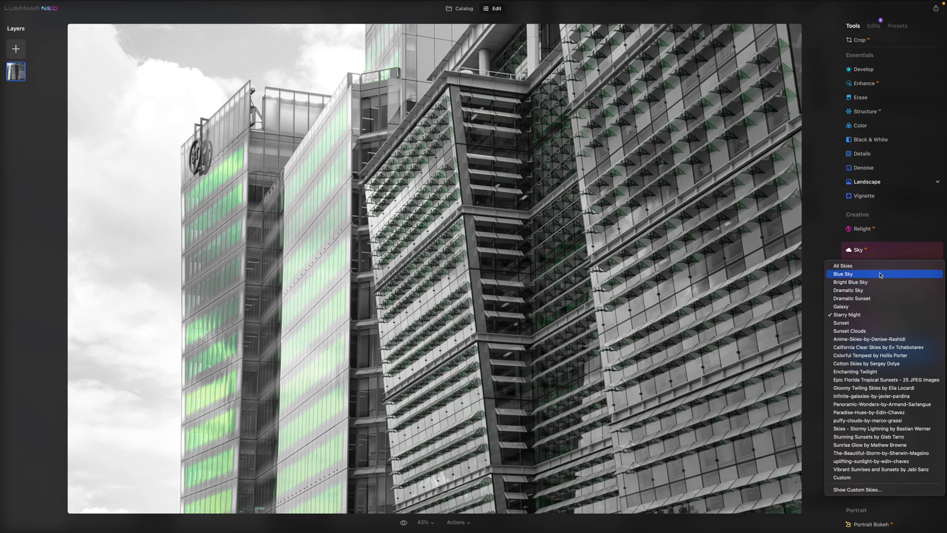
{"action": "key", "text": "Escape"}
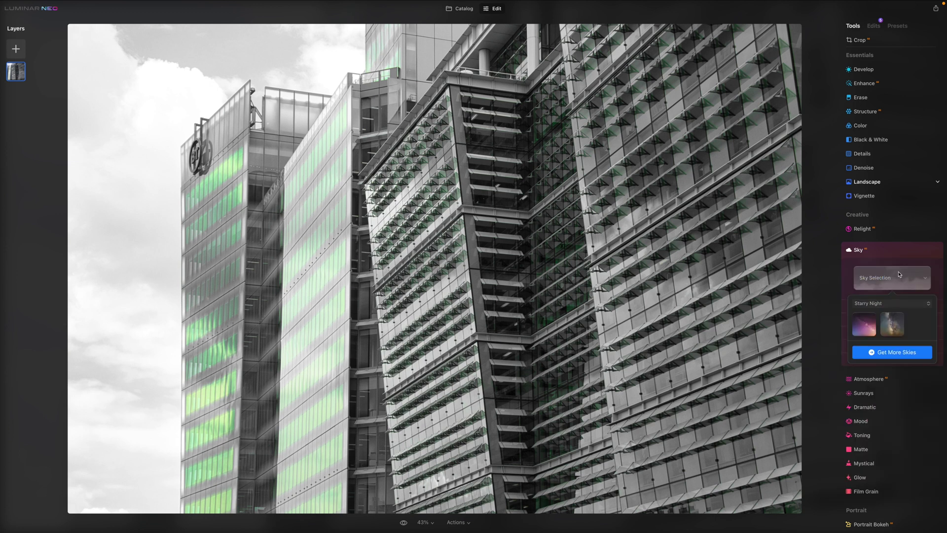
{"action": "left_click", "coordinate": [876, 331]}
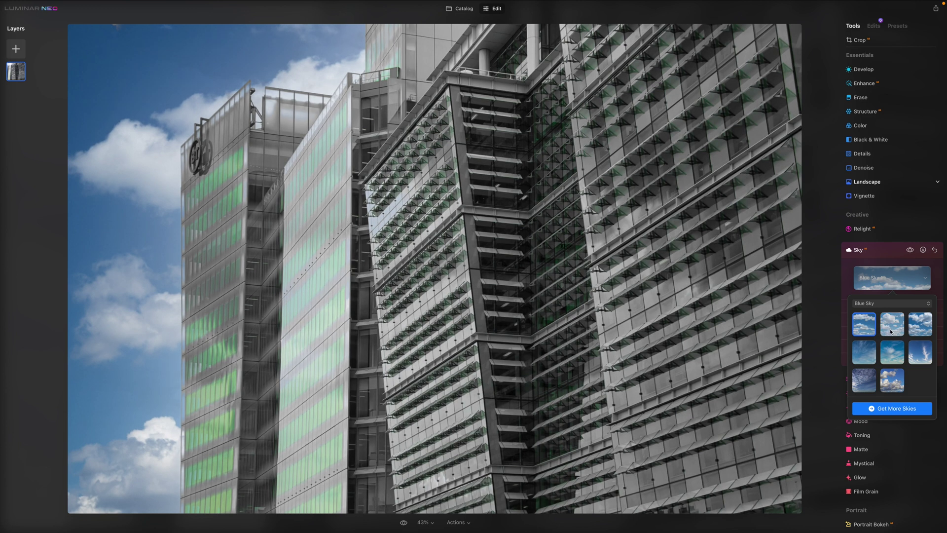
Step: Compare Blue Sky 2, 3, 5 and 7, settling on the clear Blue Sky 4
{"action": "left_click", "coordinate": [892, 330]}
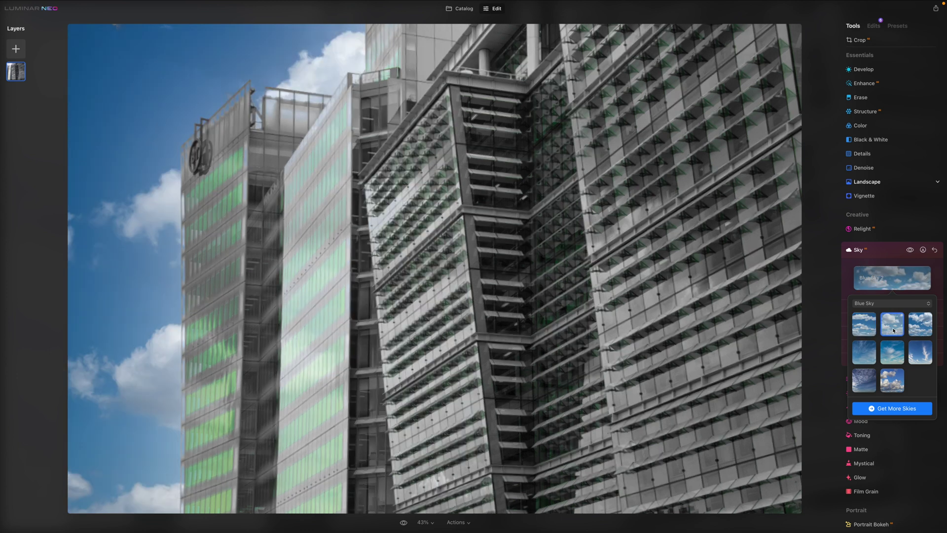
{"action": "left_click", "coordinate": [917, 328]}
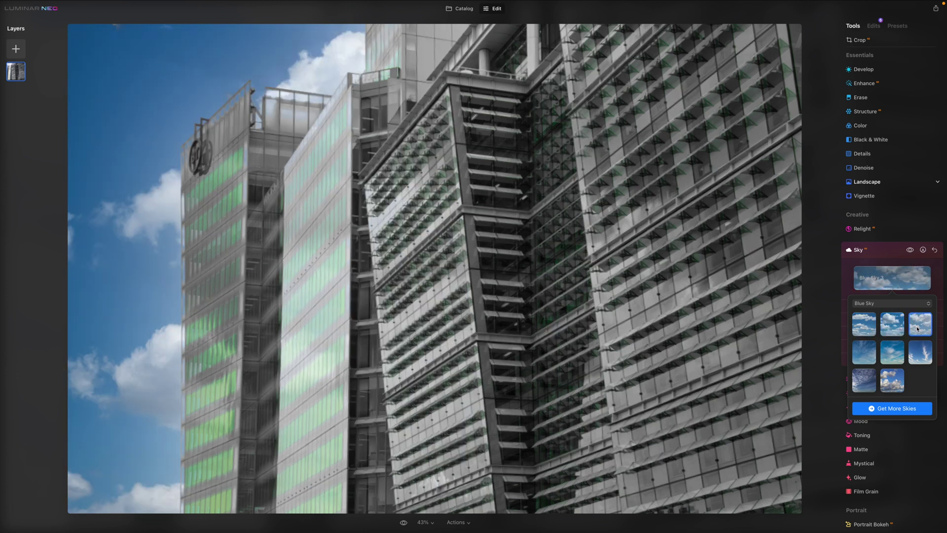
{"action": "left_click", "coordinate": [892, 353]}
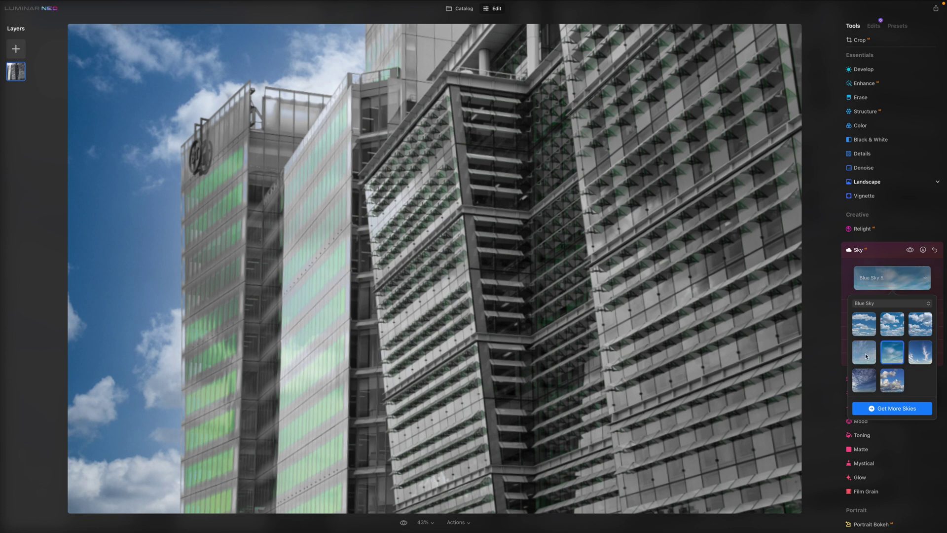
{"action": "left_click", "coordinate": [867, 356]}
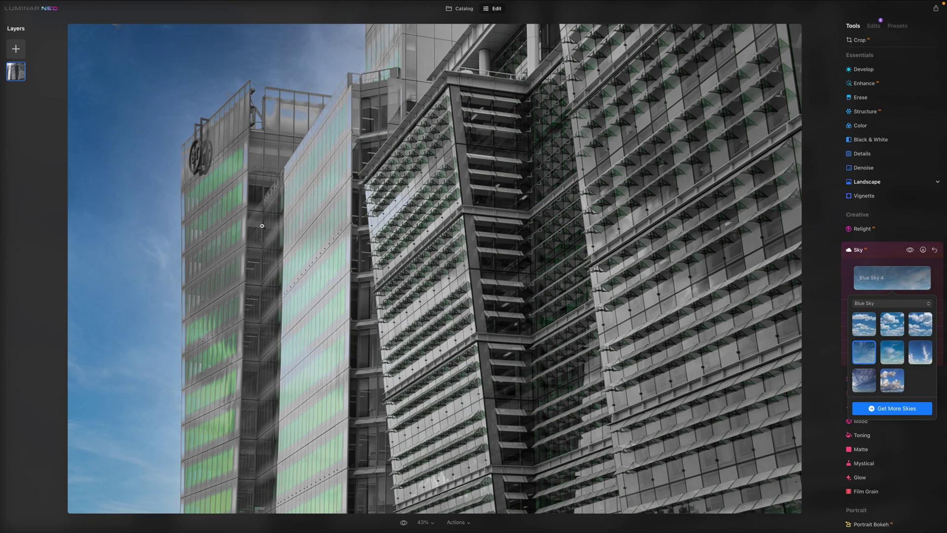
{"action": "scroll", "coordinate": [848, 287], "scroll_direction": "down", "scroll_amount": 1}
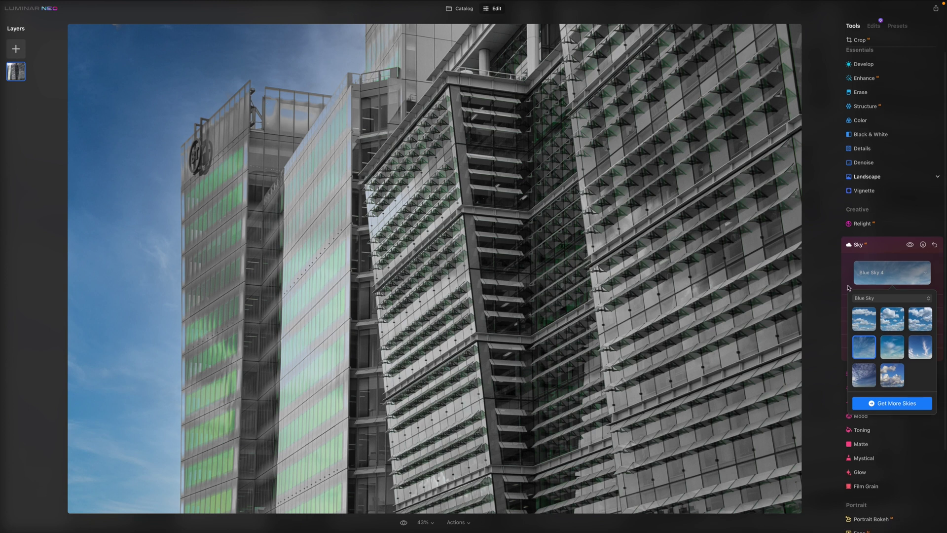
{"action": "left_click", "coordinate": [868, 376]}
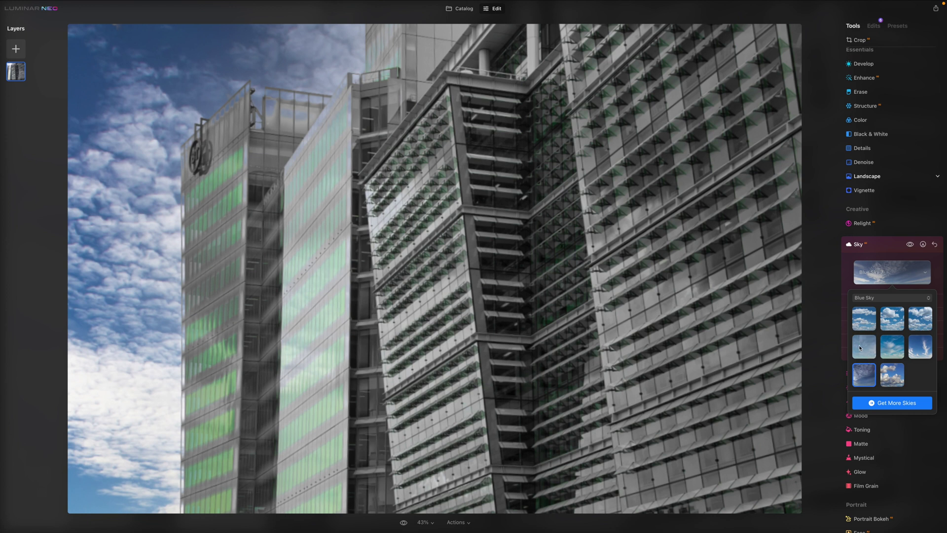
{"action": "left_click", "coordinate": [859, 348]}
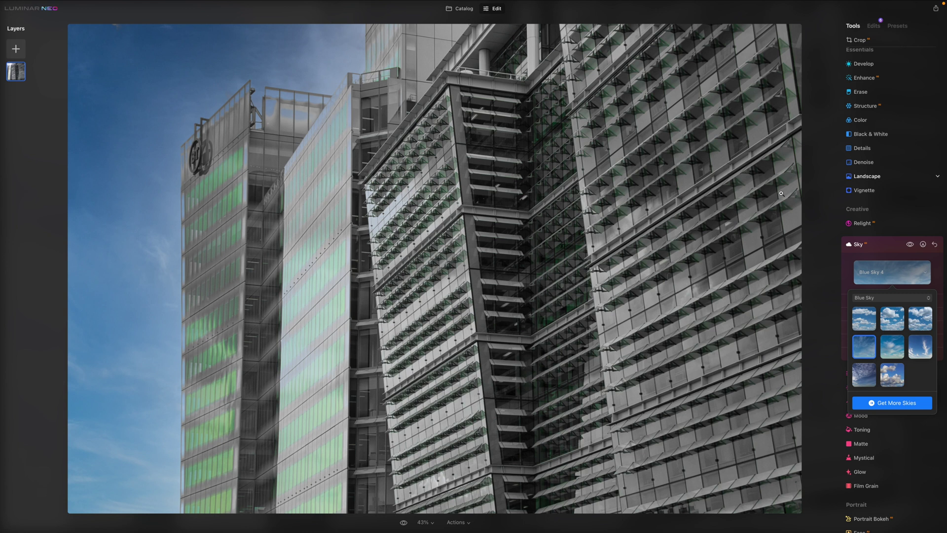
{"action": "left_click", "coordinate": [926, 275]}
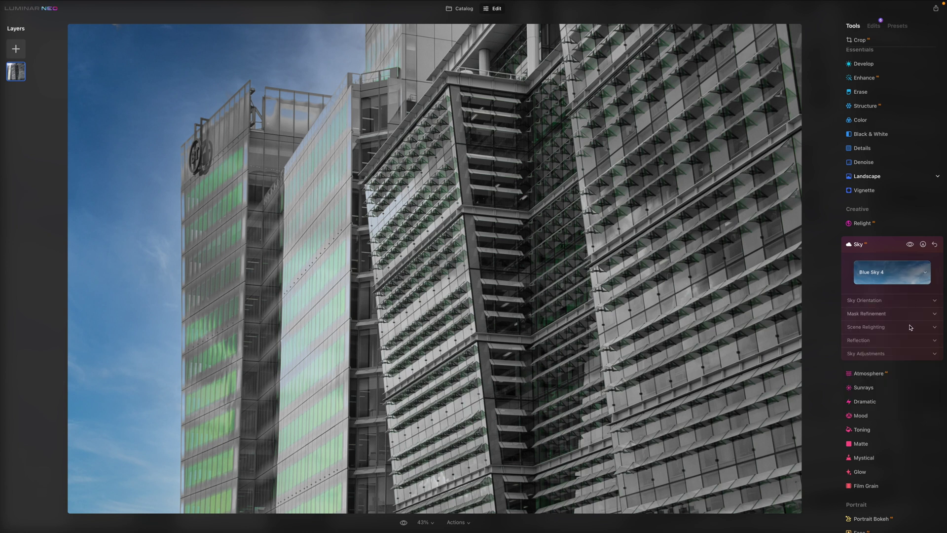
Step: Expand the Sky's adjustment, reflection, relight and mask refinement sections, then Black & White
{"action": "left_click", "coordinate": [925, 355]}
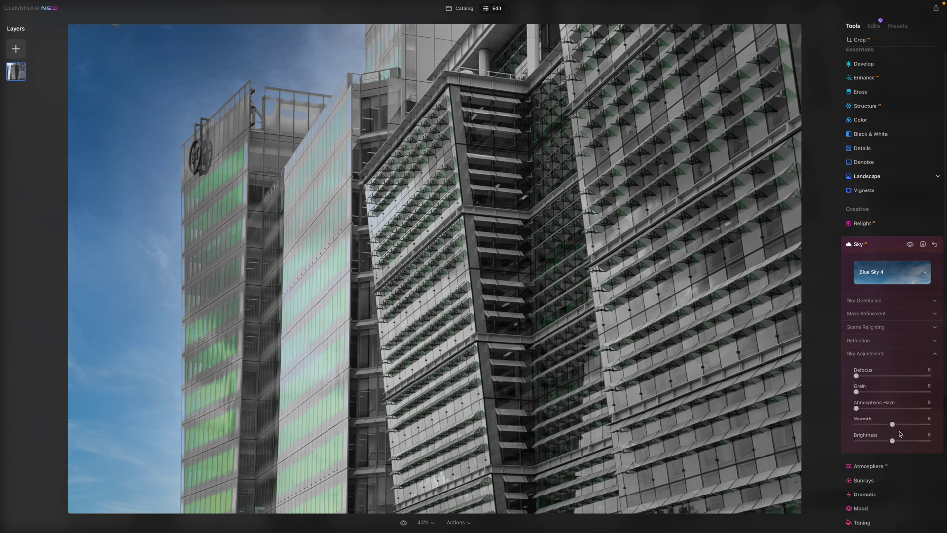
{"action": "left_click", "coordinate": [868, 340]}
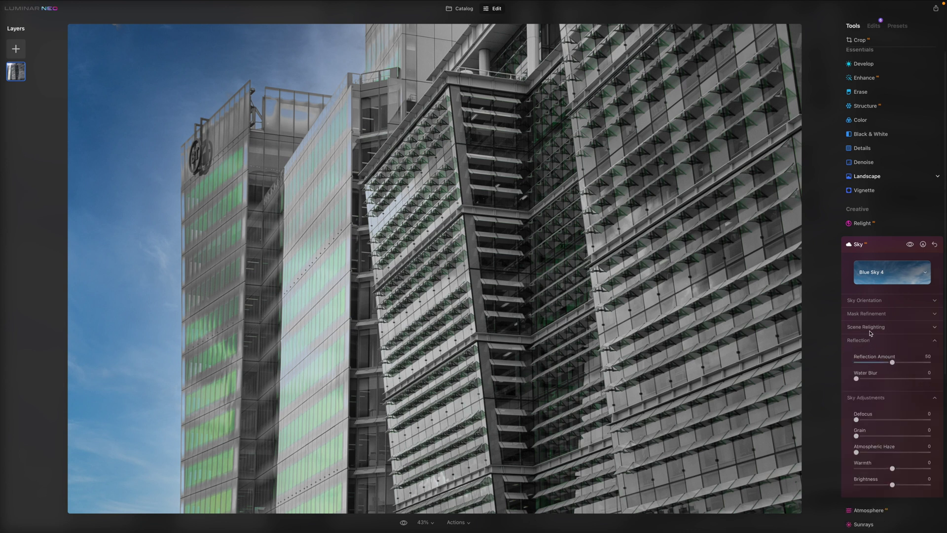
{"action": "left_click", "coordinate": [870, 329]}
{"action": "left_click", "coordinate": [867, 314]}
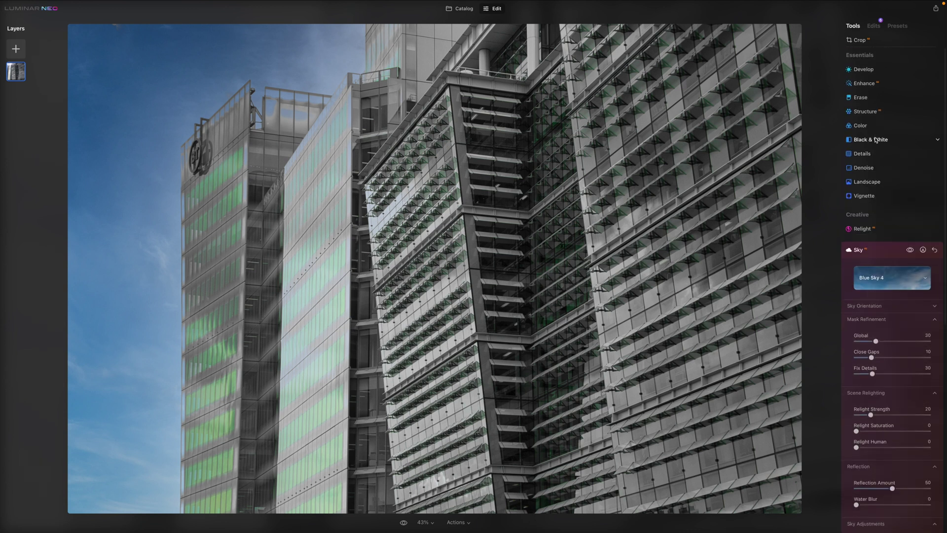
{"action": "left_click", "coordinate": [876, 140]}
Step: Convert the photo with Convert to B&W, then view the applied Edits list
{"action": "left_click", "coordinate": [902, 135]}
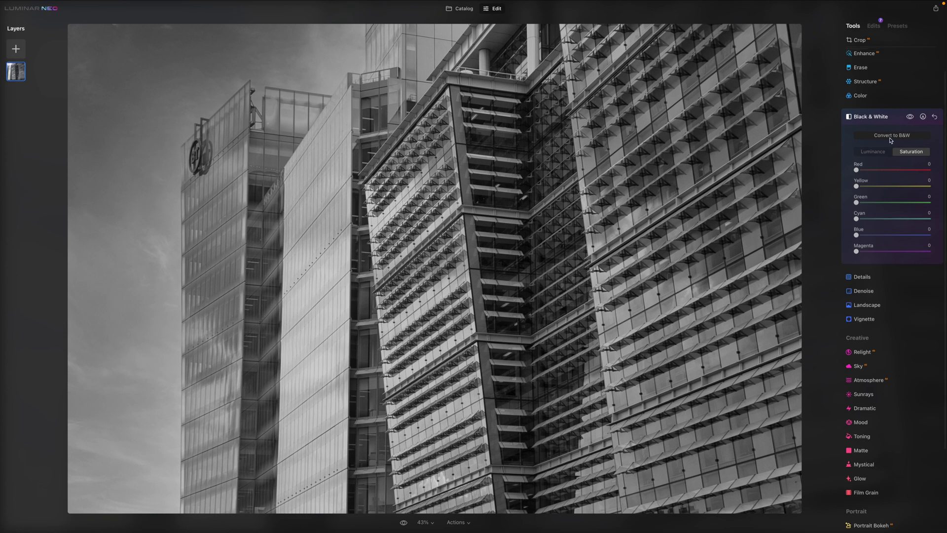
{"action": "left_click", "coordinate": [890, 118]}
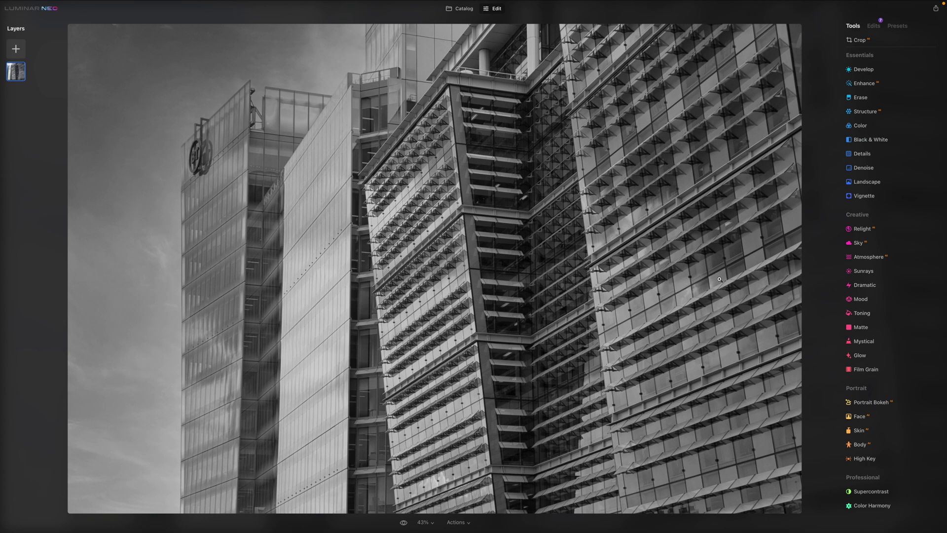
{"action": "left_click", "coordinate": [873, 26]}
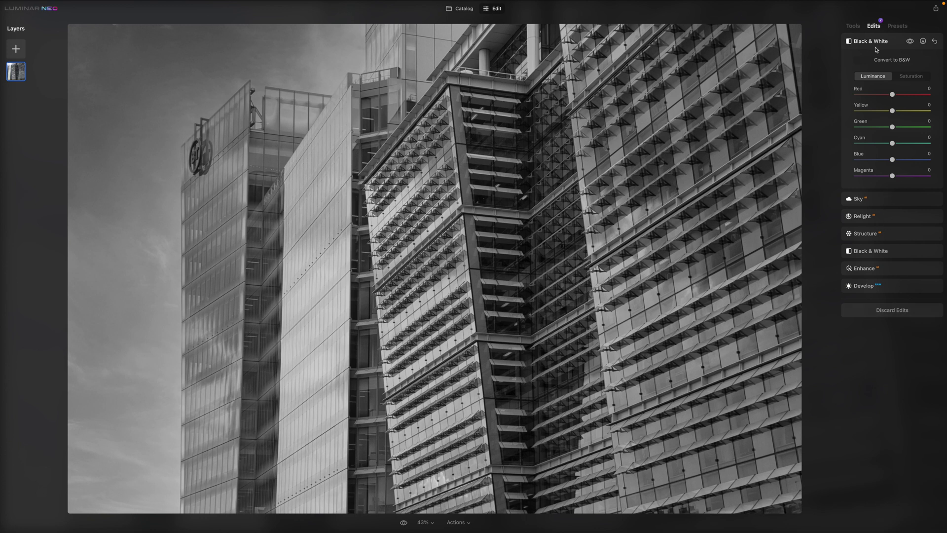
Step: Apply another Convert to B&W from Tools and drag the Green saturation slider
{"action": "left_click", "coordinate": [895, 43]}
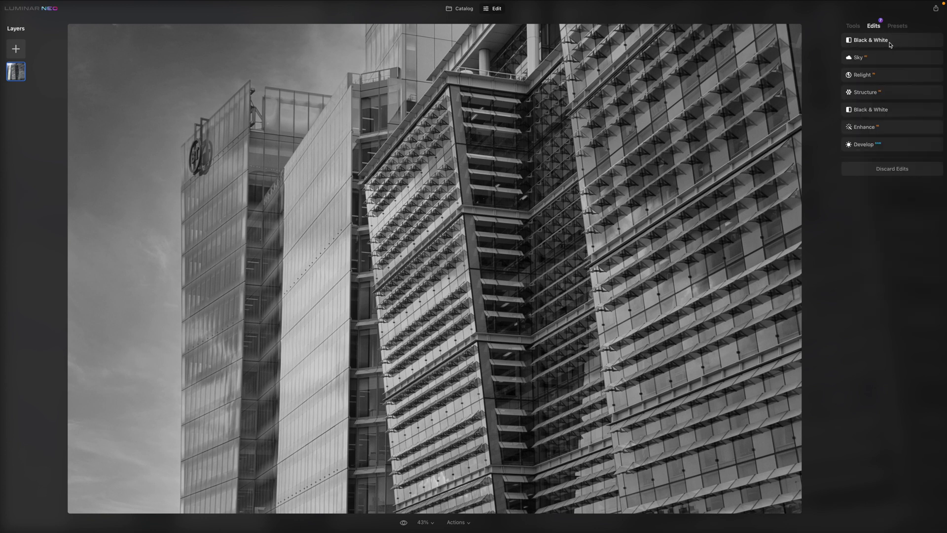
{"action": "left_click", "coordinate": [856, 26]}
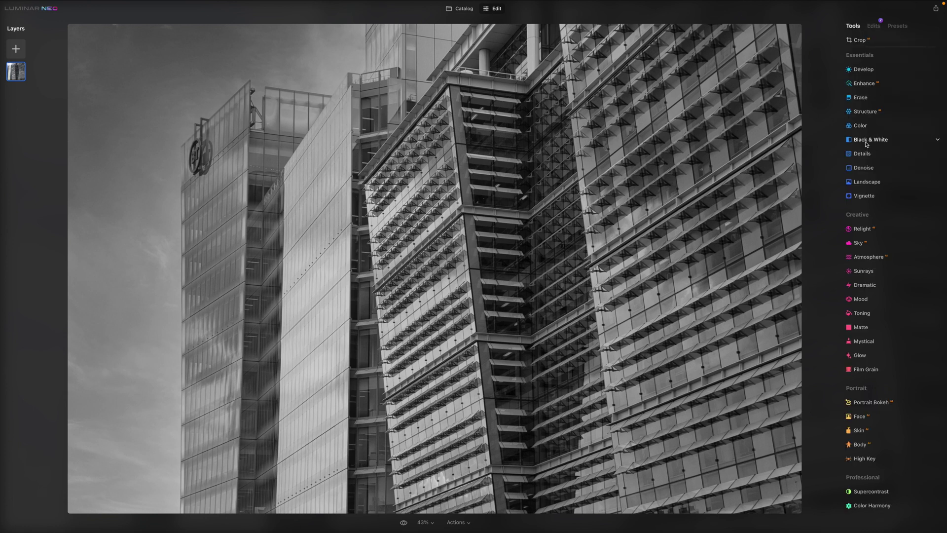
{"action": "left_click", "coordinate": [866, 143]}
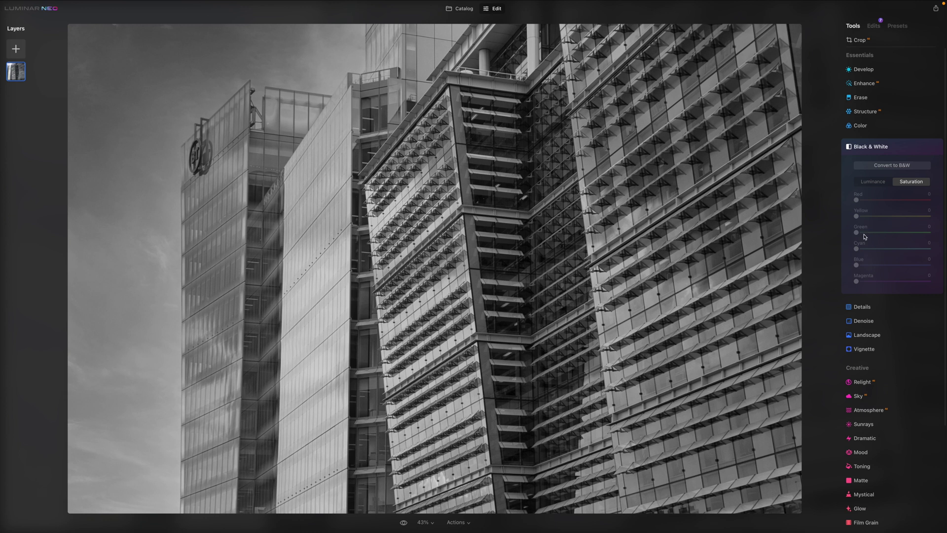
{"action": "left_click", "coordinate": [891, 168]}
{"action": "left_click_drag", "start_coordinate": [856, 235], "coordinate": [835, 232]}
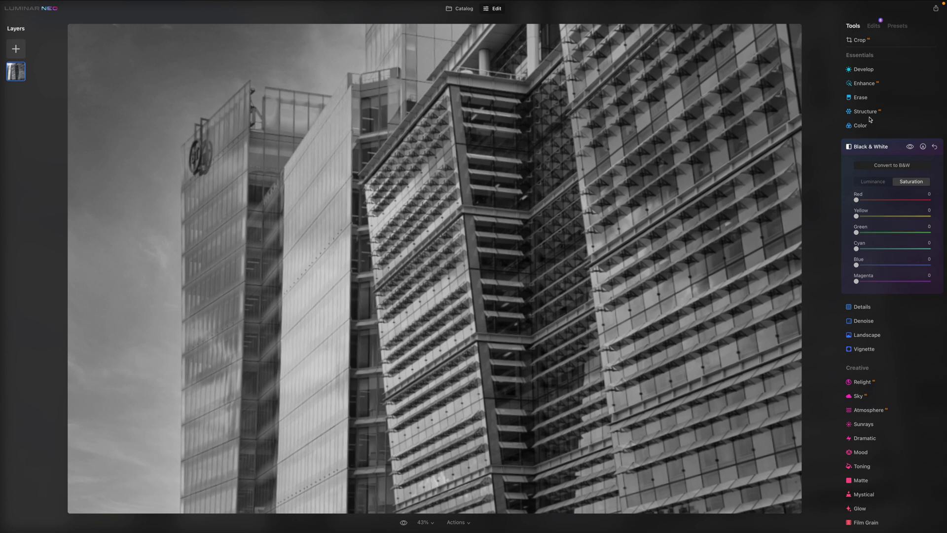
Step: Browse the sky categories without changing the sky, then expand Sunrays to place a sun centre
{"action": "left_click", "coordinate": [898, 150]}
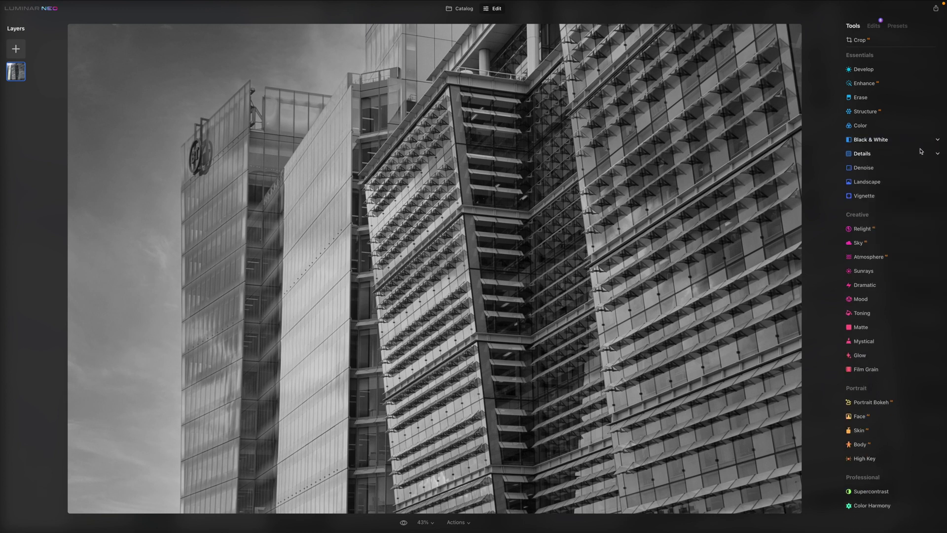
{"action": "left_click", "coordinate": [877, 245]}
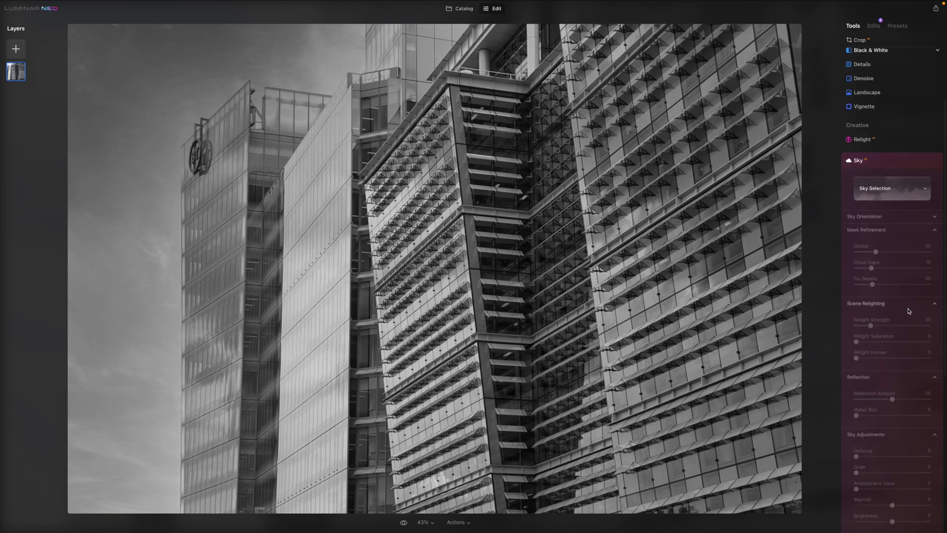
{"action": "left_click", "coordinate": [920, 278]}
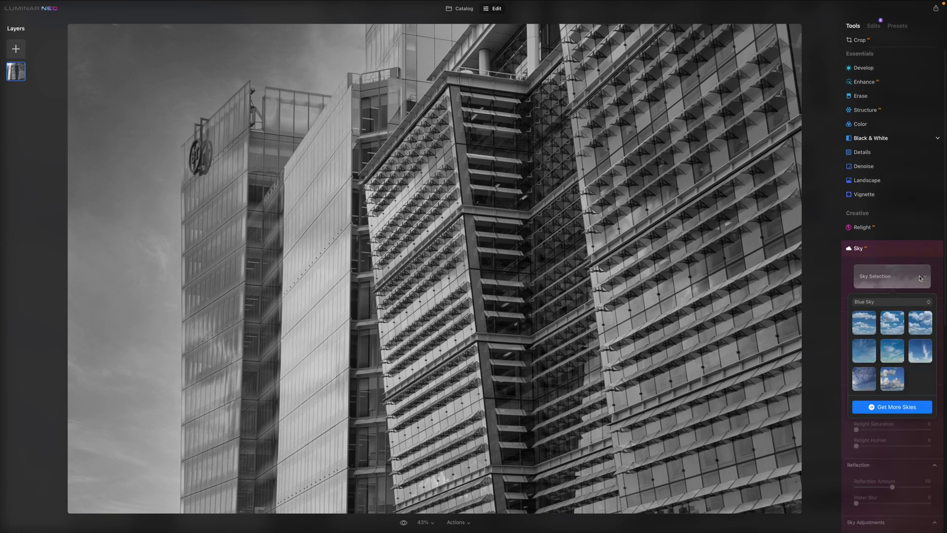
{"action": "left_click", "coordinate": [892, 300]}
{"action": "left_click", "coordinate": [893, 247]}
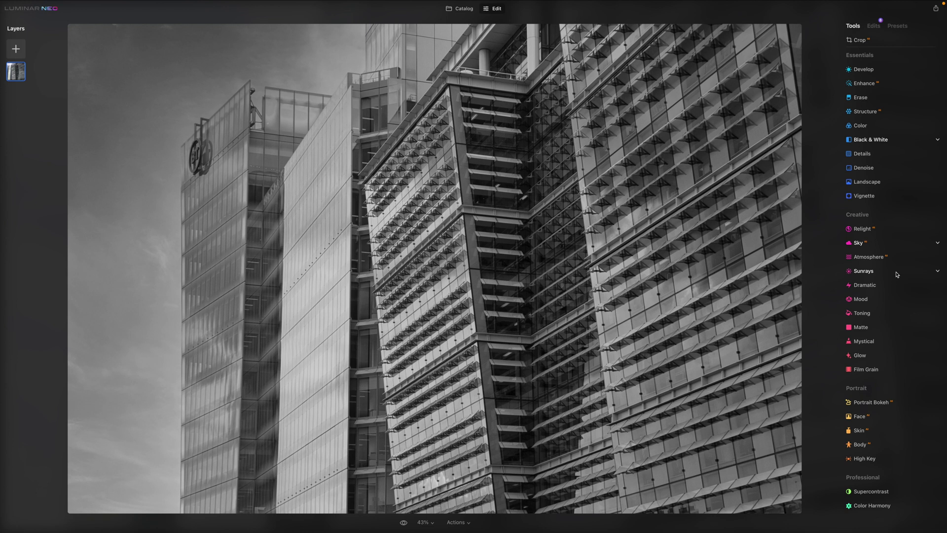
{"action": "left_click", "coordinate": [896, 274]}
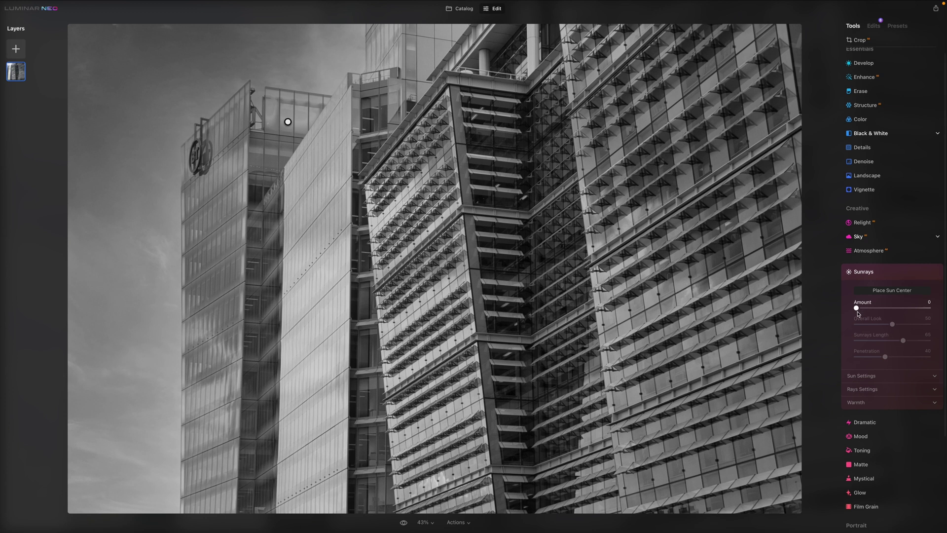
Step: Move the sun centre to the top-left corner, with Amount 62 and Overall Look 64
{"action": "mouse_move", "coordinate": [288, 121]}
{"action": "left_mouse_down"}
{"action": "mouse_move", "coordinate": [118, 87]}
{"action": "mouse_move", "coordinate": [117, 77]}
{"action": "left_mouse_up"}
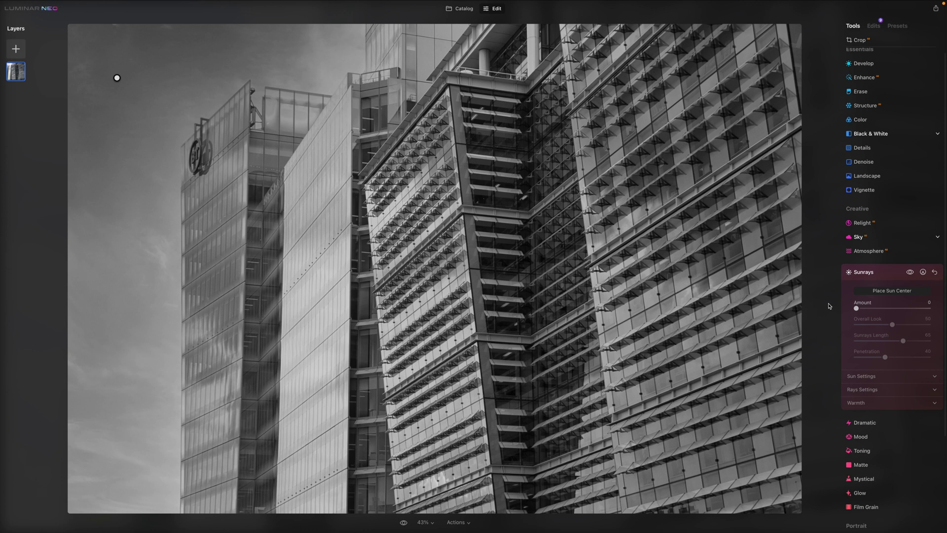
{"action": "left_click_drag", "start_coordinate": [856, 308], "coordinate": [889, 308]}
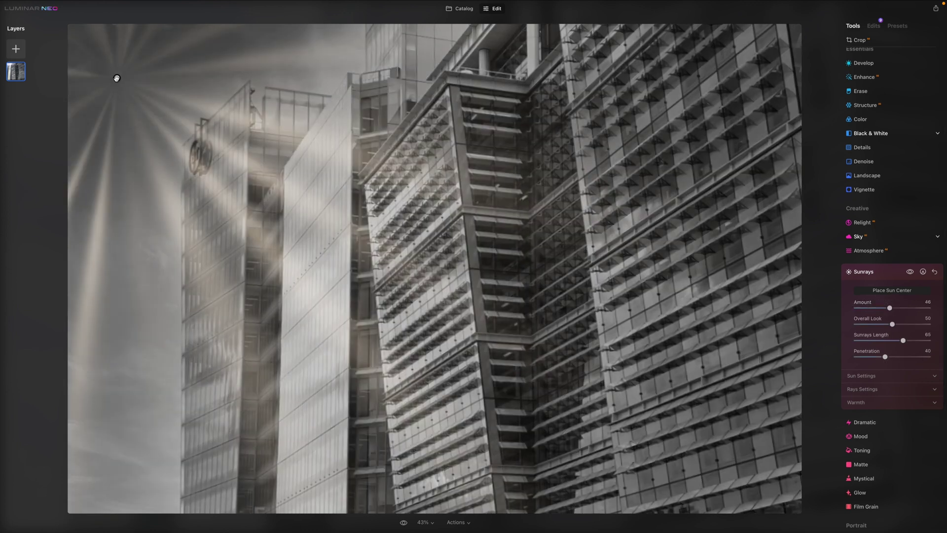
{"action": "mouse_move", "coordinate": [116, 78]}
{"action": "left_mouse_down"}
{"action": "mouse_move", "coordinate": [66, 38]}
{"action": "mouse_move", "coordinate": [80, 30]}
{"action": "mouse_move", "coordinate": [59, 17]}
{"action": "left_mouse_up"}
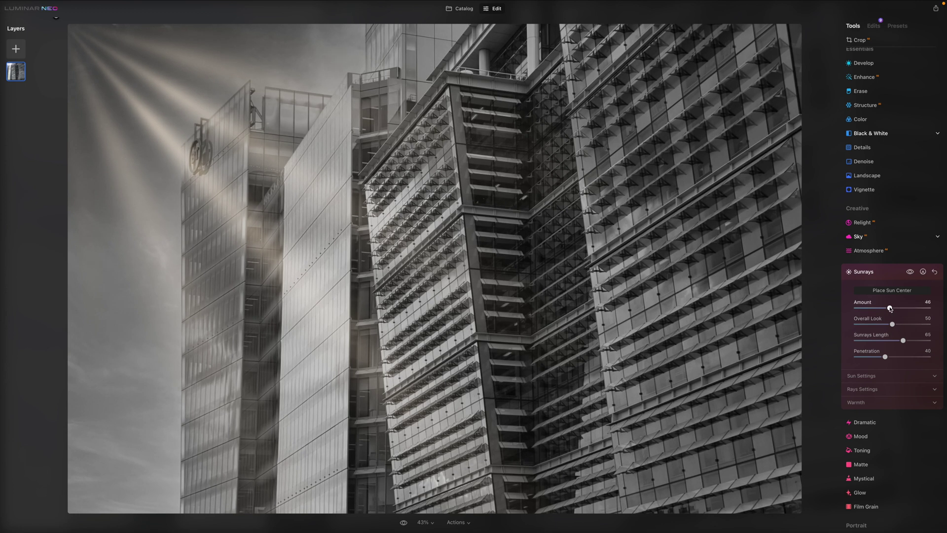
{"action": "left_click_drag", "start_coordinate": [890, 308], "coordinate": [904, 325]}
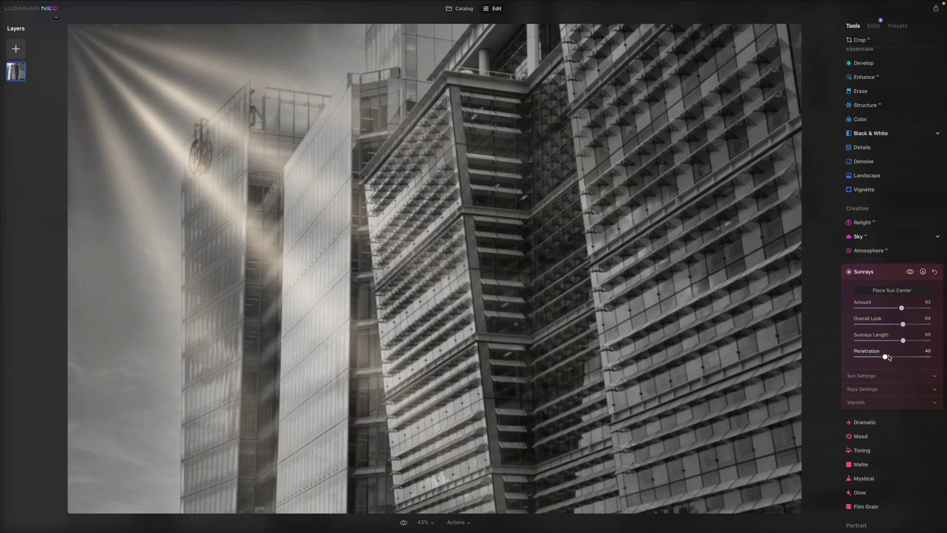
Step: Adjust the sun glow and ray settings, shortening Sunrays Length to 41
{"action": "left_click", "coordinate": [915, 378]}
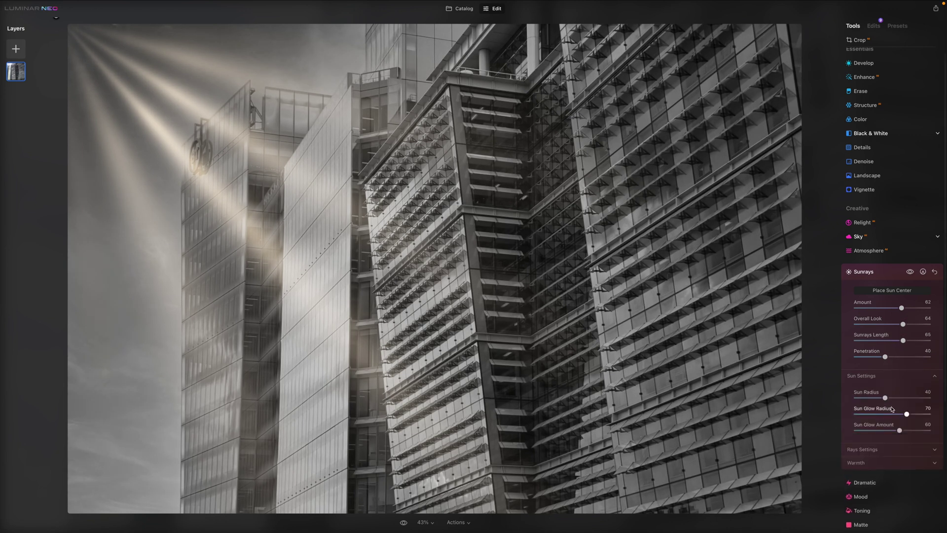
{"action": "left_click_drag", "start_coordinate": [879, 397], "coordinate": [858, 379]}
{"action": "left_click", "coordinate": [907, 449]}
{"action": "left_click_drag", "start_coordinate": [900, 338], "coordinate": [907, 337]}
{"action": "left_click_drag", "start_coordinate": [901, 215], "coordinate": [879, 215]}
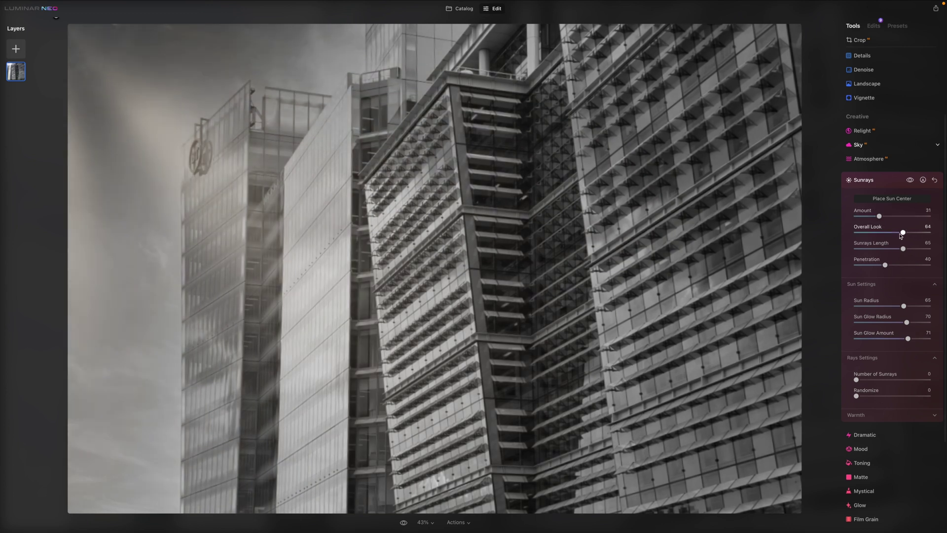
{"action": "left_click_drag", "start_coordinate": [903, 248], "coordinate": [886, 249]}
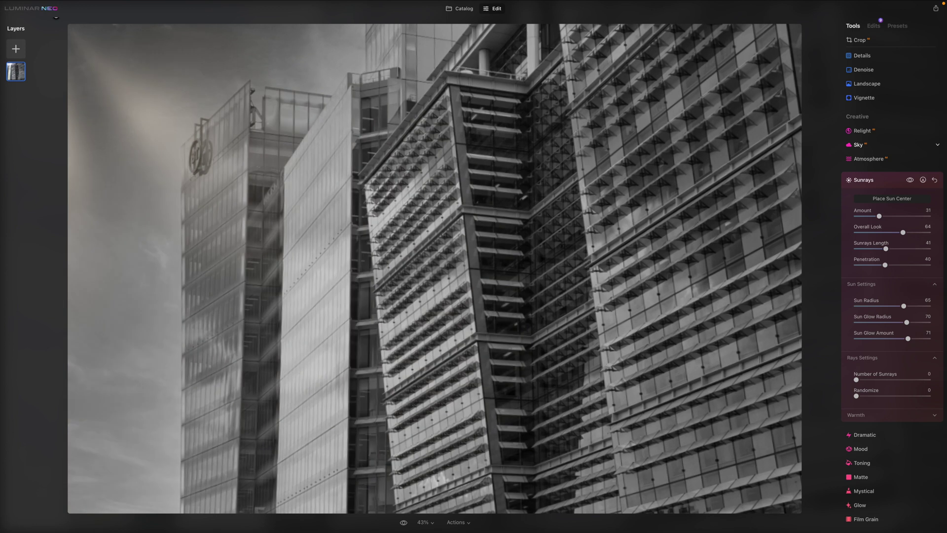
Step: Set Sun Warmth to 7 and Sunrays Warmth to 1
{"action": "left_click", "coordinate": [919, 419]}
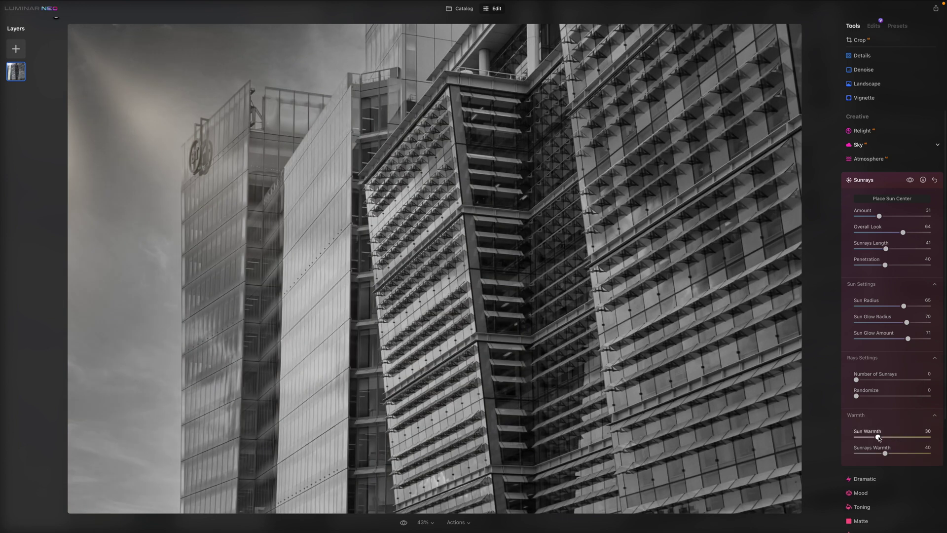
{"action": "left_click_drag", "start_coordinate": [878, 437], "coordinate": [857, 452]}
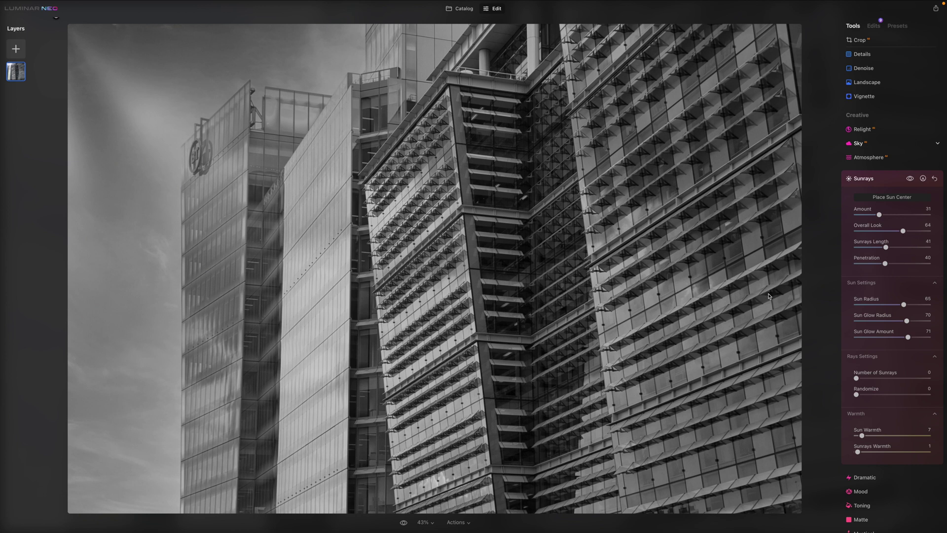
{"action": "left_click", "coordinate": [892, 178]}
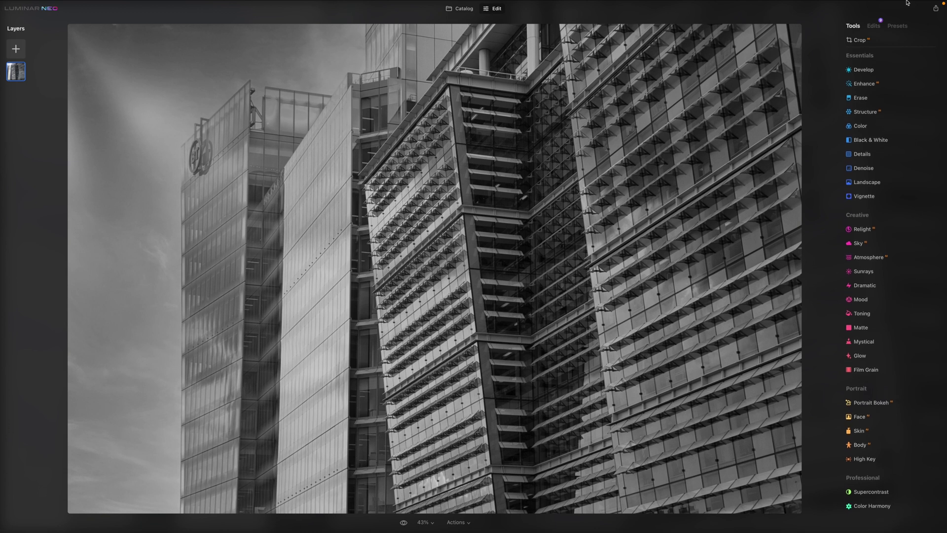
Step: Leave Monochrome for all preset collections and scroll down to Lifestyle's Urban Style
{"action": "left_click", "coordinate": [897, 27]}
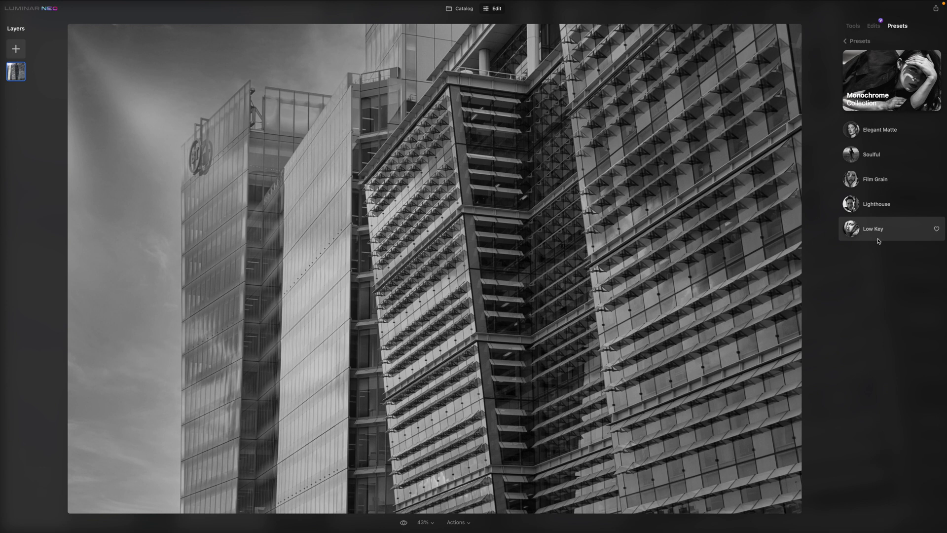
{"action": "left_click", "coordinate": [856, 41]}
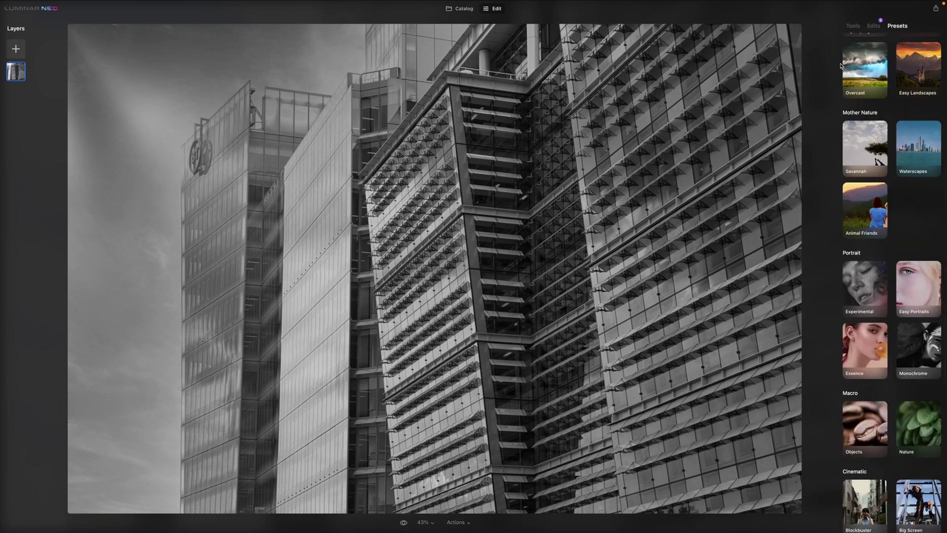
{"action": "scroll", "coordinate": [877, 148], "scroll_direction": "up", "scroll_amount": 5}
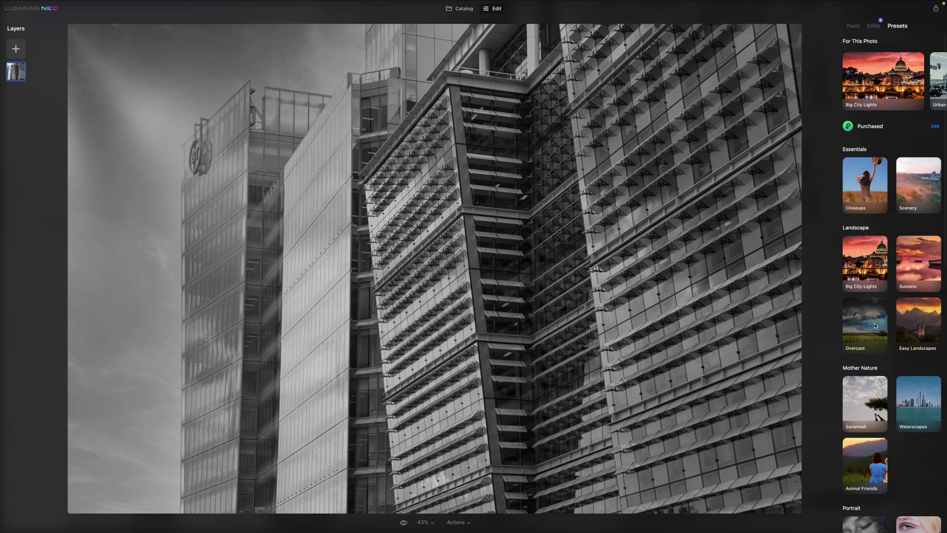
{"action": "scroll", "coordinate": [874, 325], "scroll_direction": "down", "scroll_amount": 3}
{"action": "scroll", "coordinate": [874, 326], "scroll_direction": "down", "scroll_amount": 7}
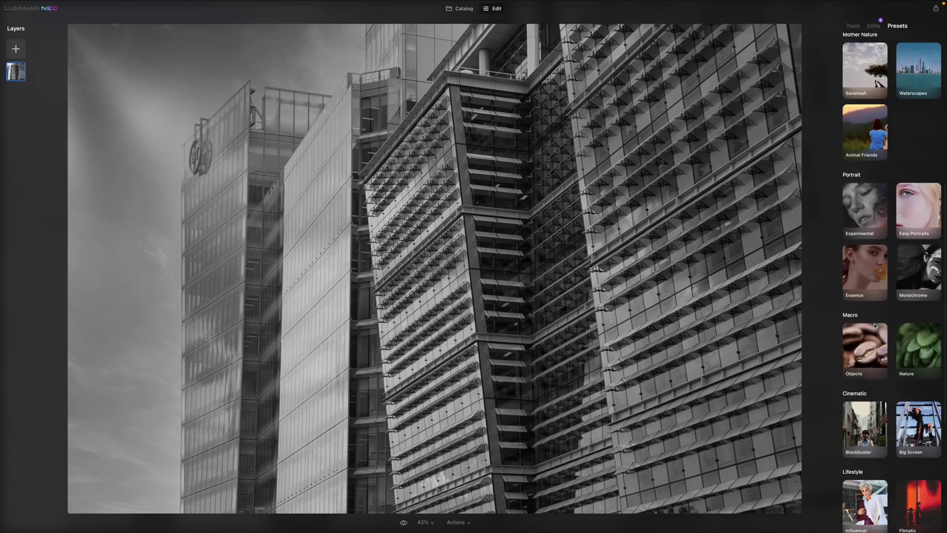
{"action": "scroll", "coordinate": [874, 325], "scroll_direction": "down", "scroll_amount": 3}
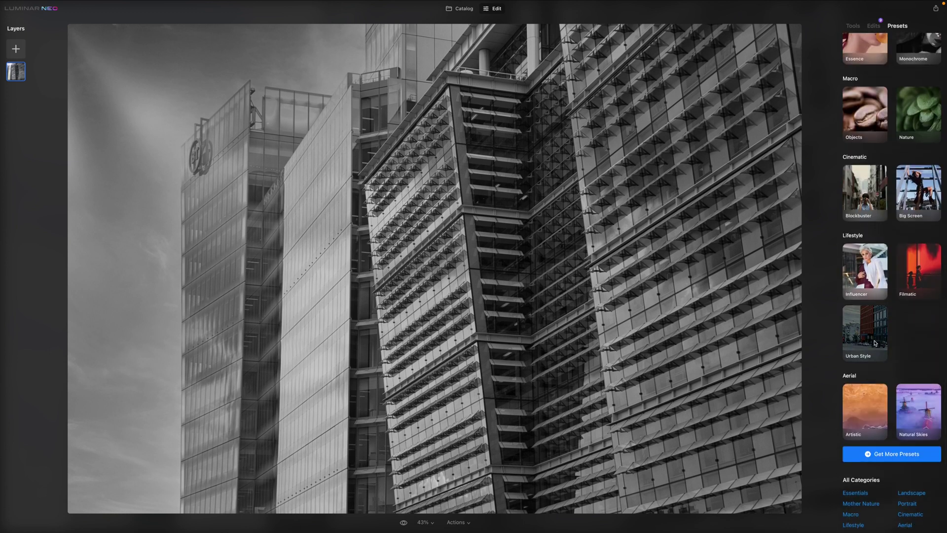
Step: Replace all edits with Urban Style presets, trying Old Town, Toronto, Melbourne, then Abbey Street
{"action": "left_click", "coordinate": [873, 337]}
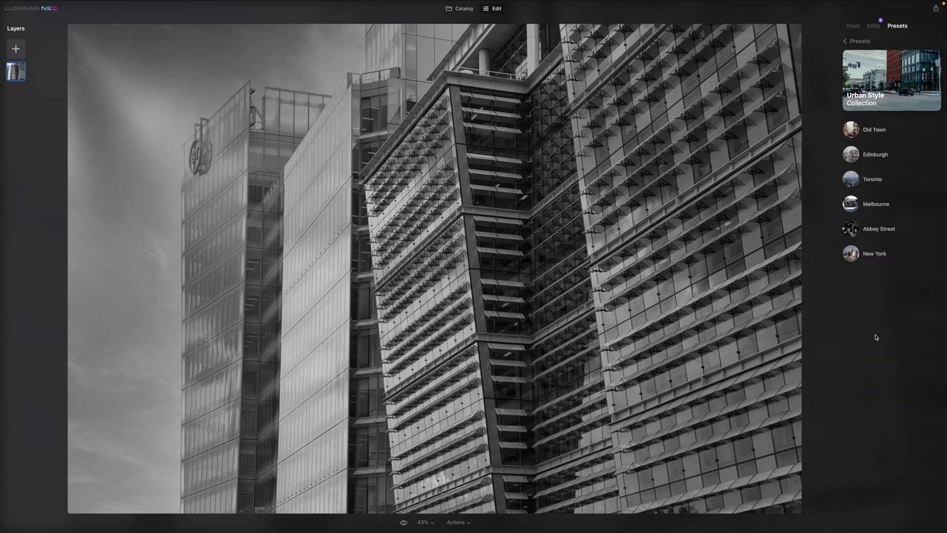
{"action": "left_click", "coordinate": [864, 137]}
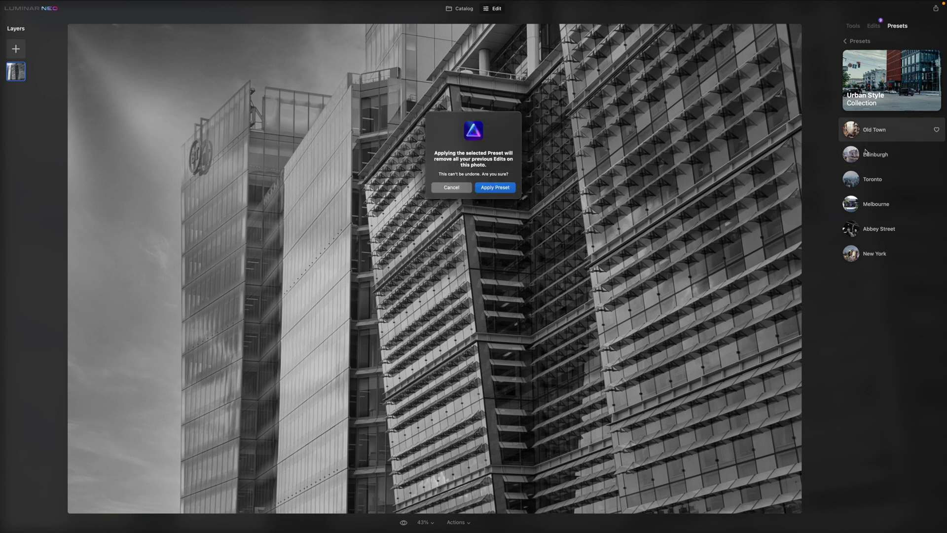
{"action": "key", "text": "Return"}
{"action": "left_click", "coordinate": [872, 179]}
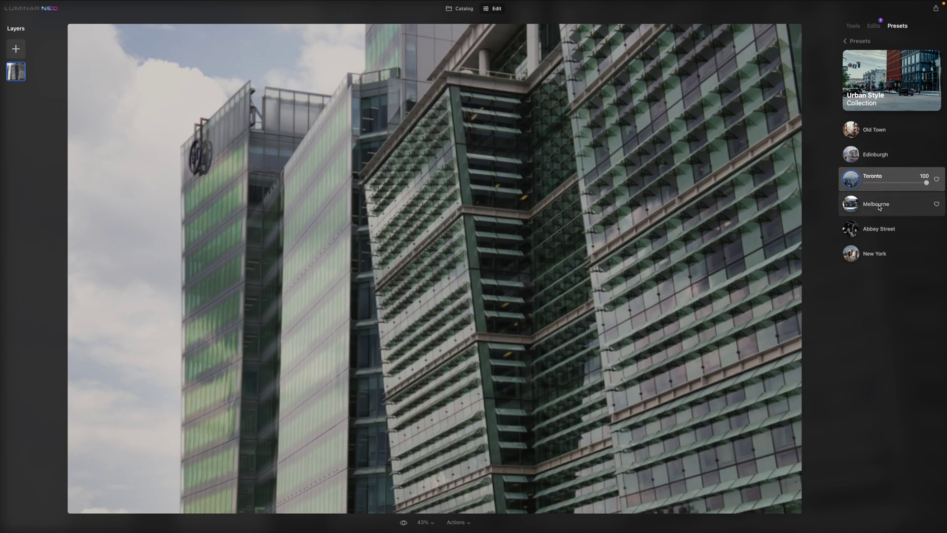
{"action": "left_click", "coordinate": [877, 202]}
{"action": "left_click", "coordinate": [876, 183]}
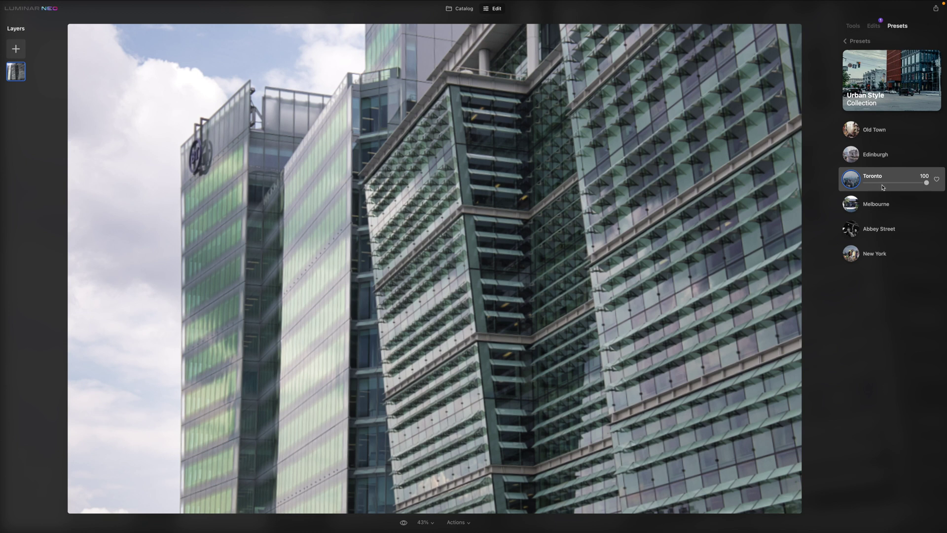
{"action": "left_click", "coordinate": [886, 226]}
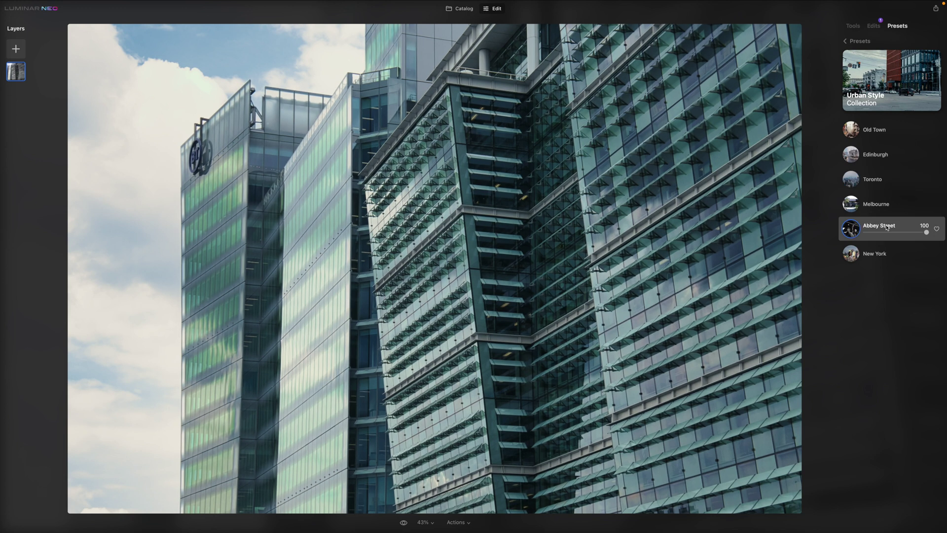
{"action": "left_click", "coordinate": [848, 41]}
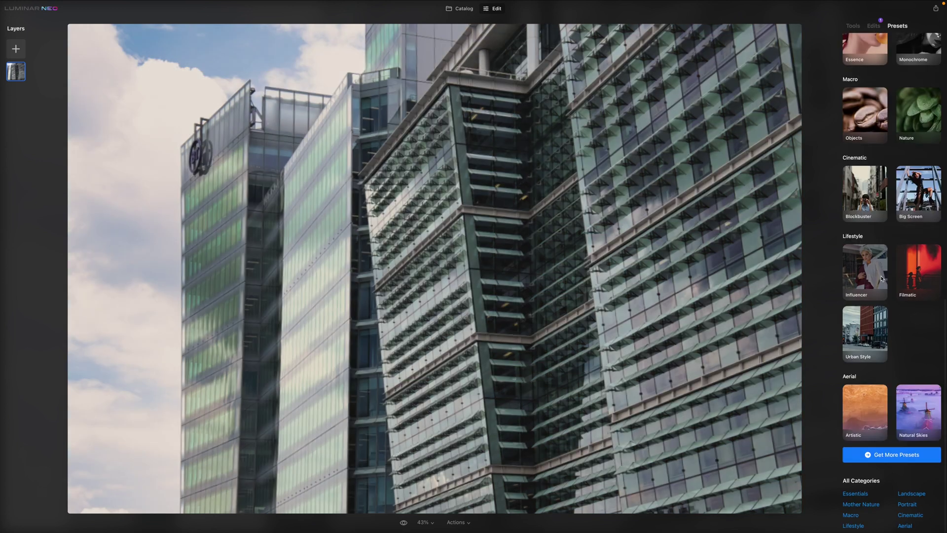
Step: Open Big Screen under For This Photo and try Travelogue, Soft Box, then Bar Noir
{"action": "scroll", "coordinate": [888, 234], "scroll_direction": "up", "scroll_amount": 3}
{"action": "scroll", "coordinate": [888, 234], "scroll_direction": "up", "scroll_amount": 7}
{"action": "scroll", "coordinate": [852, 226], "scroll_direction": "up", "scroll_amount": 1}
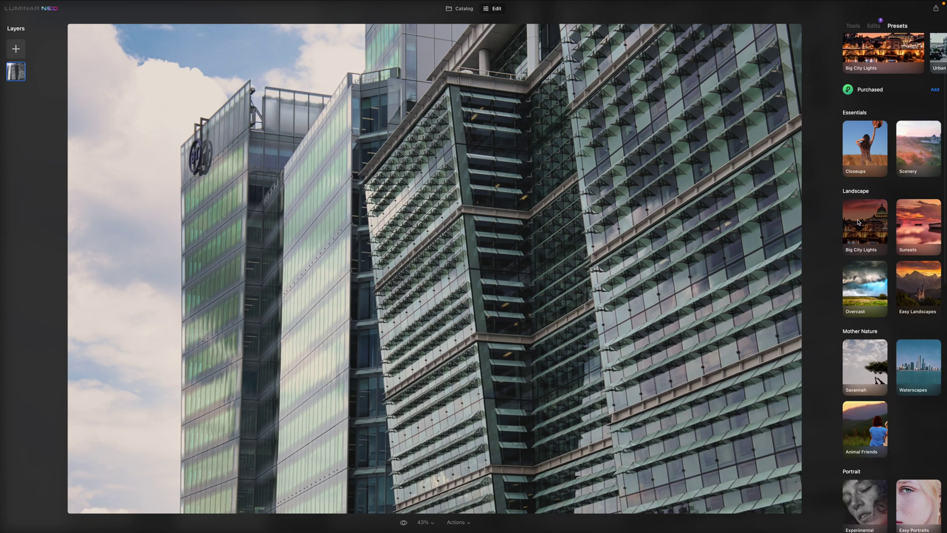
{"action": "scroll", "coordinate": [912, 133], "scroll_direction": "up", "scroll_amount": 1}
{"action": "scroll", "coordinate": [909, 103], "scroll_direction": "right", "scroll_amount": 2}
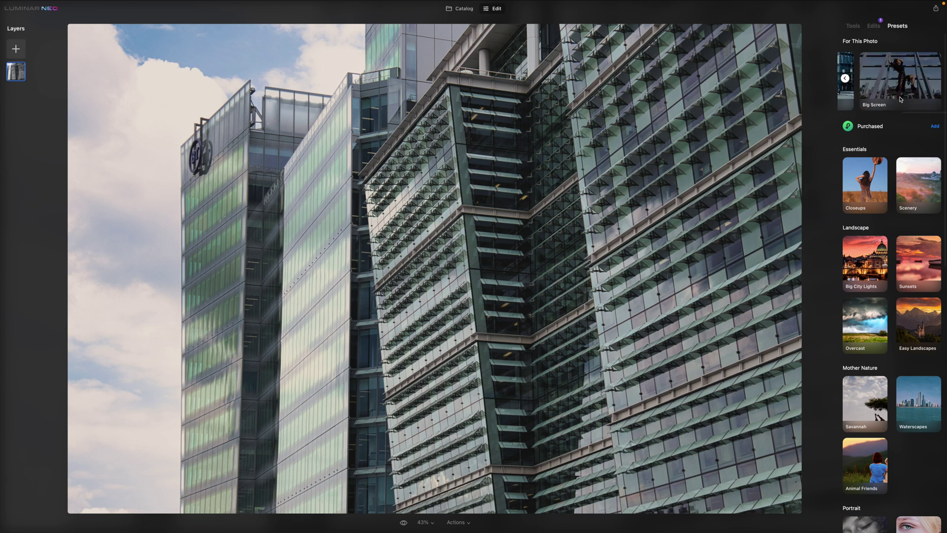
{"action": "left_click", "coordinate": [900, 94]}
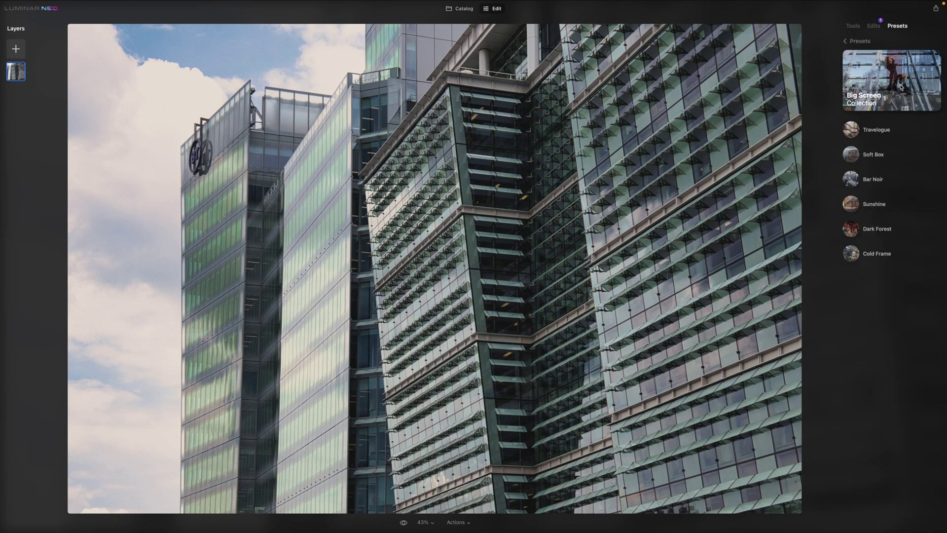
{"action": "left_click", "coordinate": [879, 129]}
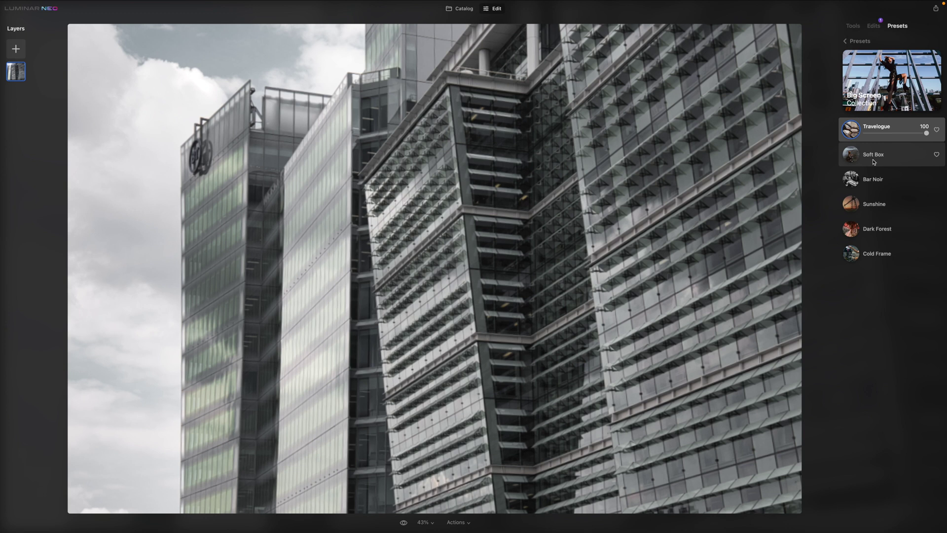
{"action": "left_click", "coordinate": [874, 161]}
{"action": "left_click", "coordinate": [877, 180]}
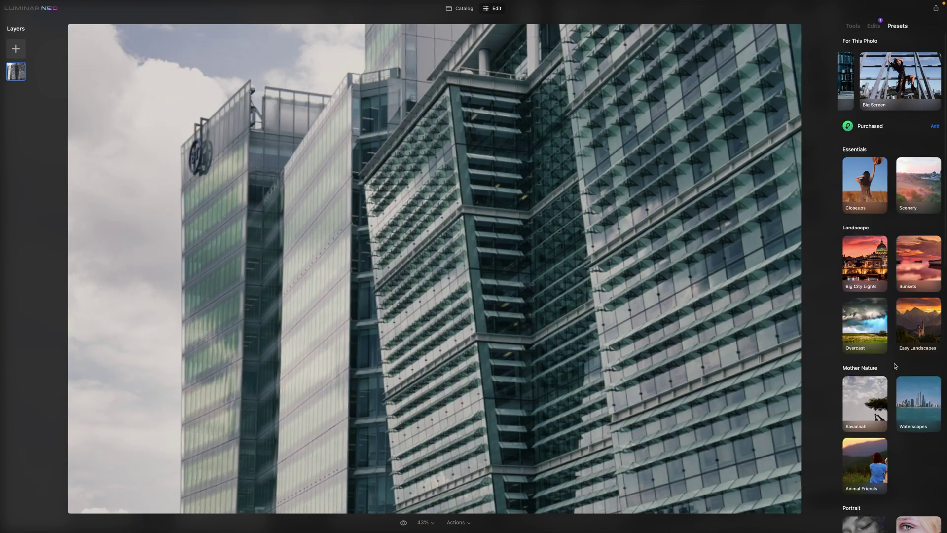
{"action": "scroll", "coordinate": [895, 365], "scroll_direction": "down", "scroll_amount": 3}
{"action": "scroll", "coordinate": [894, 365], "scroll_direction": "down", "scroll_amount": 5}
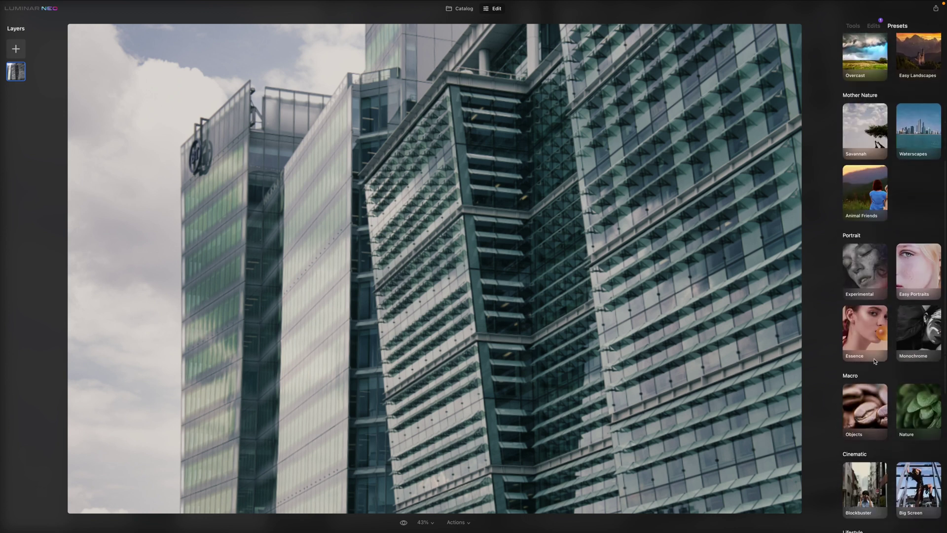
{"action": "scroll", "coordinate": [874, 362], "scroll_direction": "down", "scroll_amount": 3}
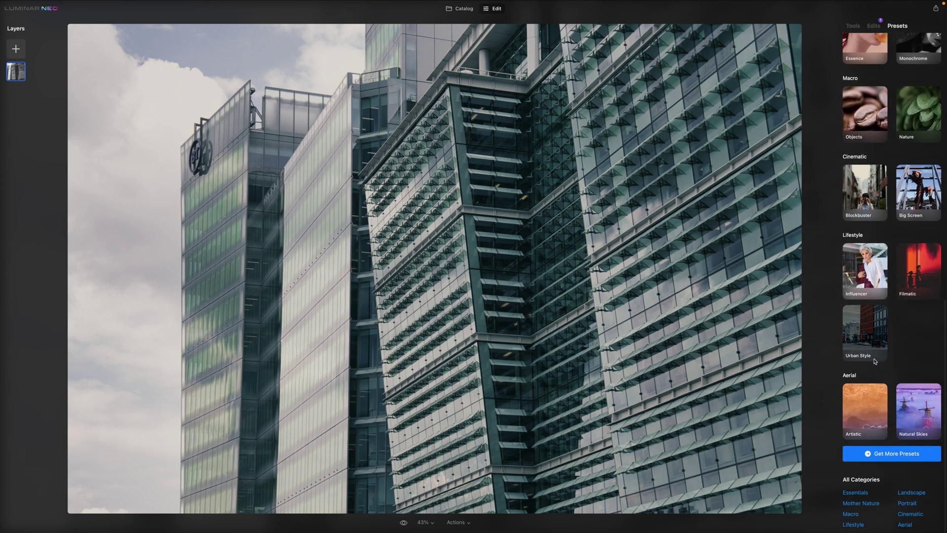
{"action": "scroll", "coordinate": [859, 338], "scroll_direction": "up", "scroll_amount": 15}
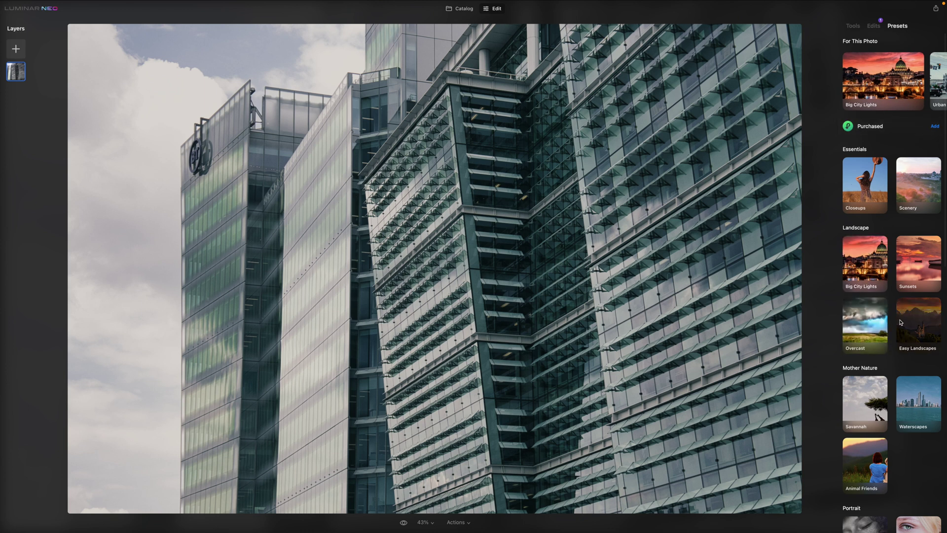
{"action": "scroll", "coordinate": [900, 322], "scroll_direction": "down", "scroll_amount": 10}
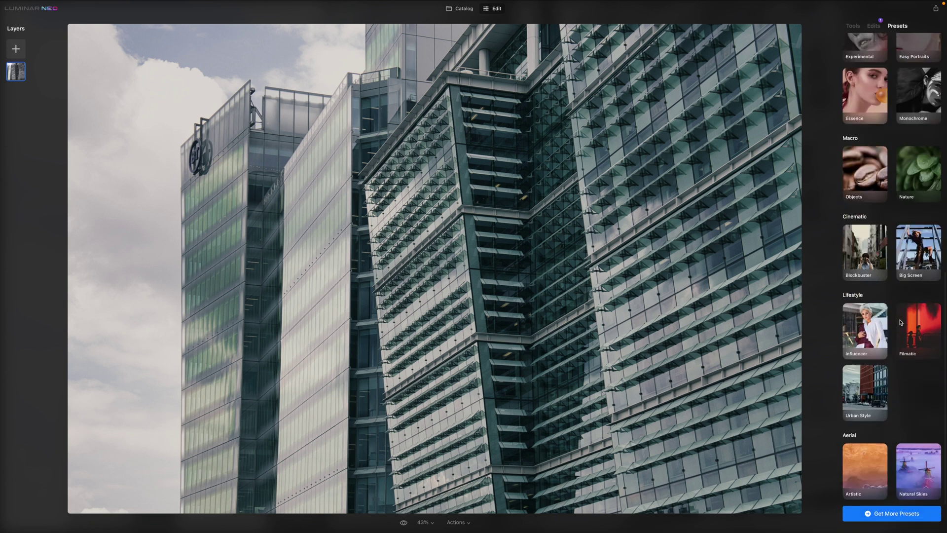
{"action": "scroll", "coordinate": [887, 168], "scroll_direction": "up", "scroll_amount": 3}
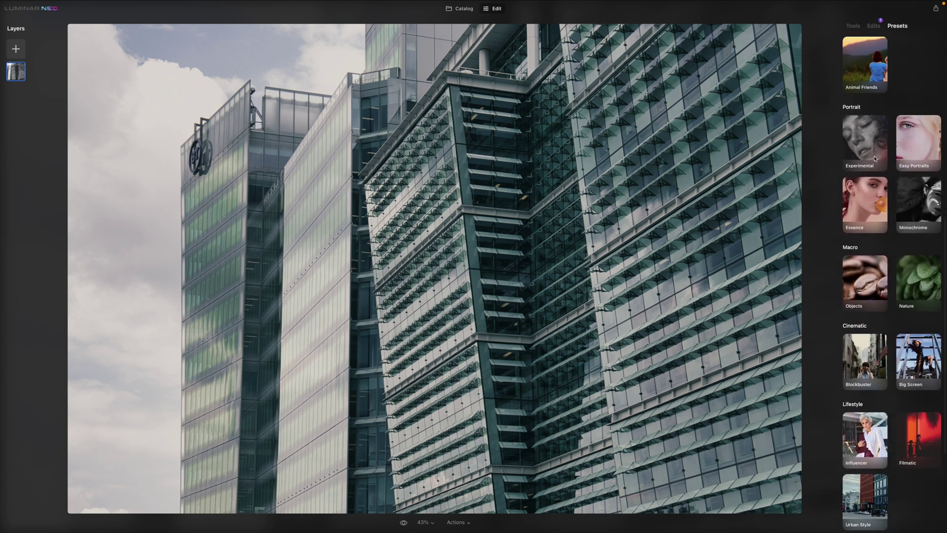
{"action": "scroll", "coordinate": [874, 163], "scroll_direction": "down", "scroll_amount": 4}
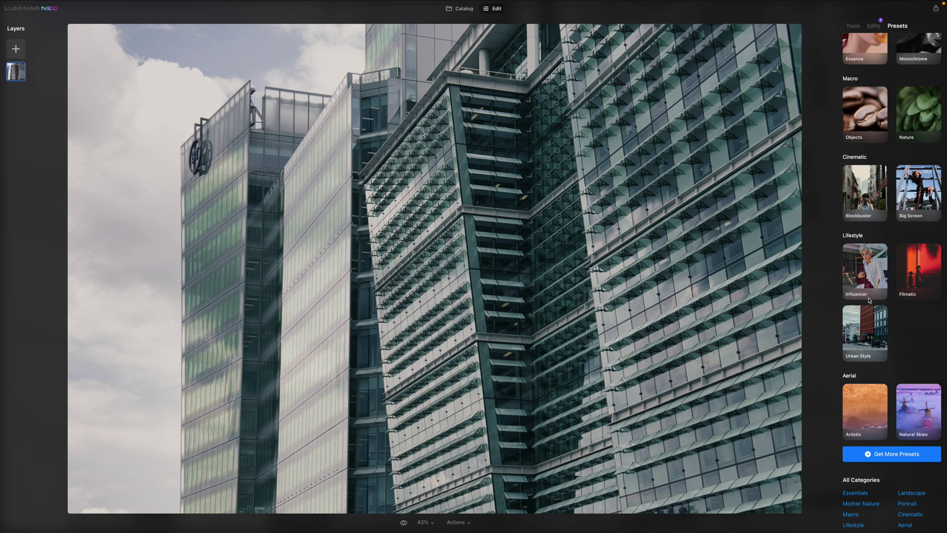